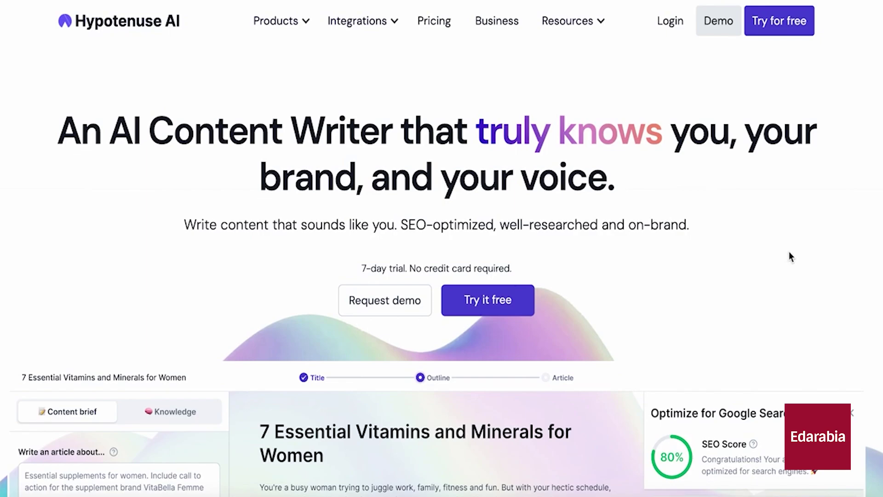
- Scroll down to the pricing plans and highlight '50,000 words' on the Individual plan card
{"action": "scroll", "coordinate": [791, 256], "scroll_direction": "down", "scroll_amount": 5}
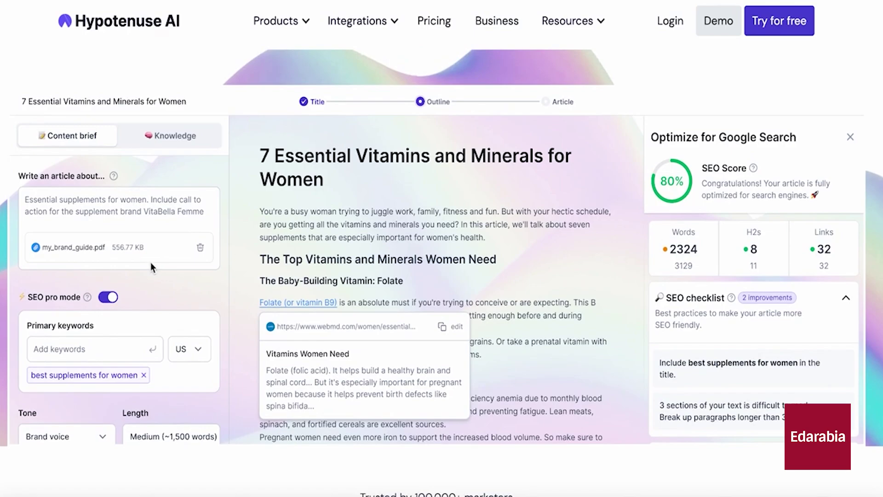
{"action": "scroll", "coordinate": [166, 264], "scroll_direction": "down", "scroll_amount": 1}
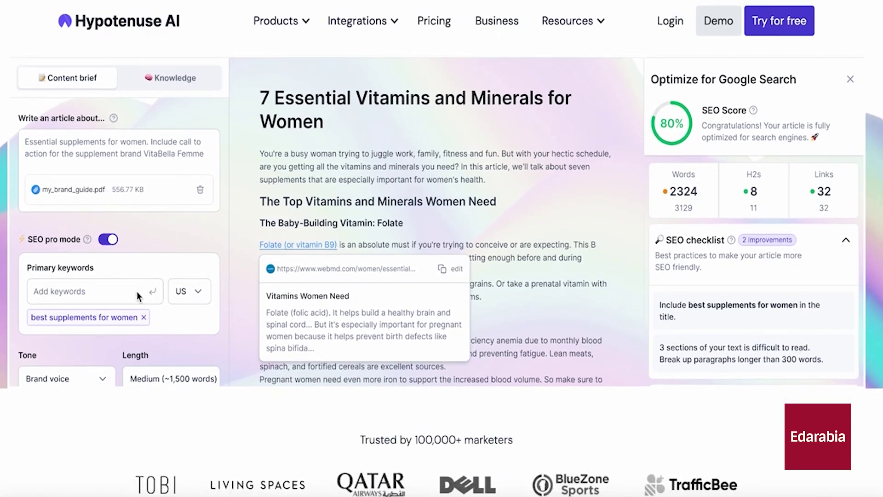
{"action": "scroll", "coordinate": [99, 294], "scroll_direction": "down", "scroll_amount": 1}
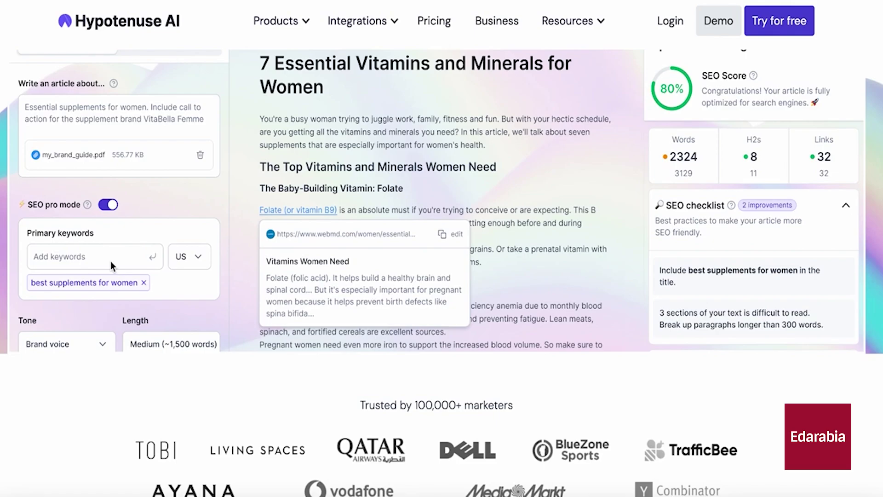
{"action": "scroll", "coordinate": [443, 250], "scroll_direction": "down", "scroll_amount": 3}
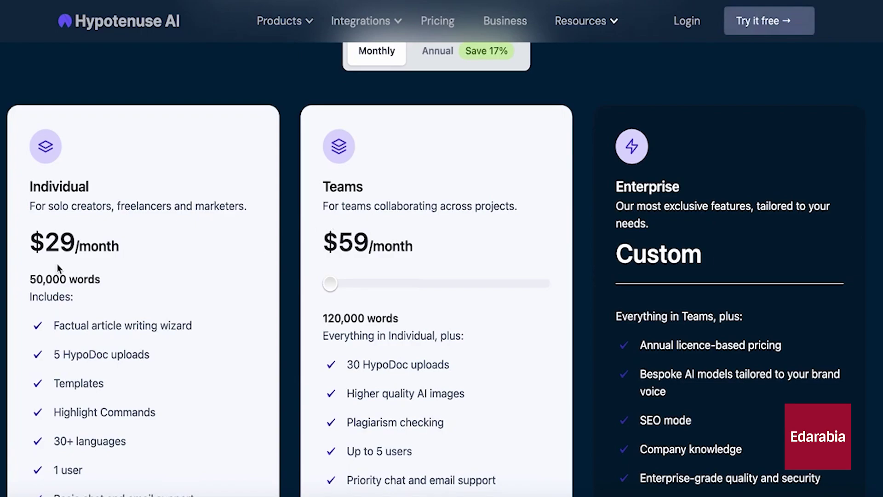
{"action": "left_click_drag", "start_coordinate": [29, 279], "coordinate": [100, 281]}
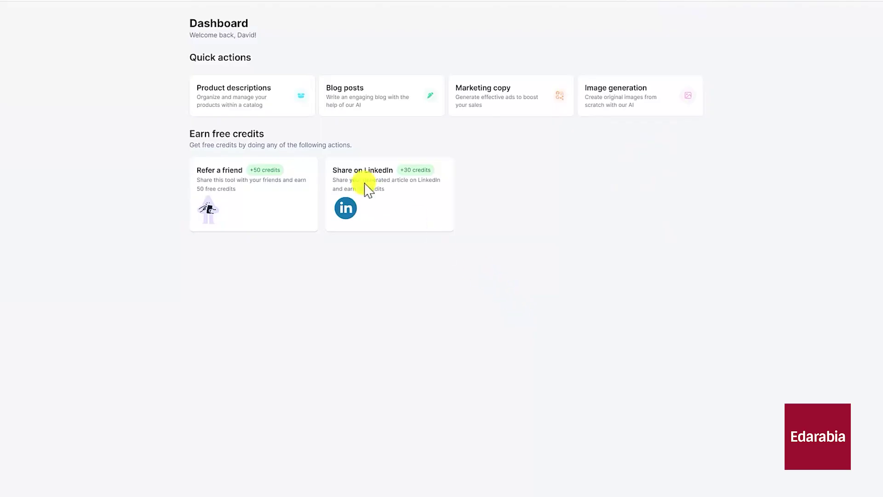
- Create a new product catalog named 'test' and open its import options
{"action": "left_click", "coordinate": [248, 94]}
{"action": "type", "text": "test"}
{"action": "left_click", "coordinate": [634, 289]}
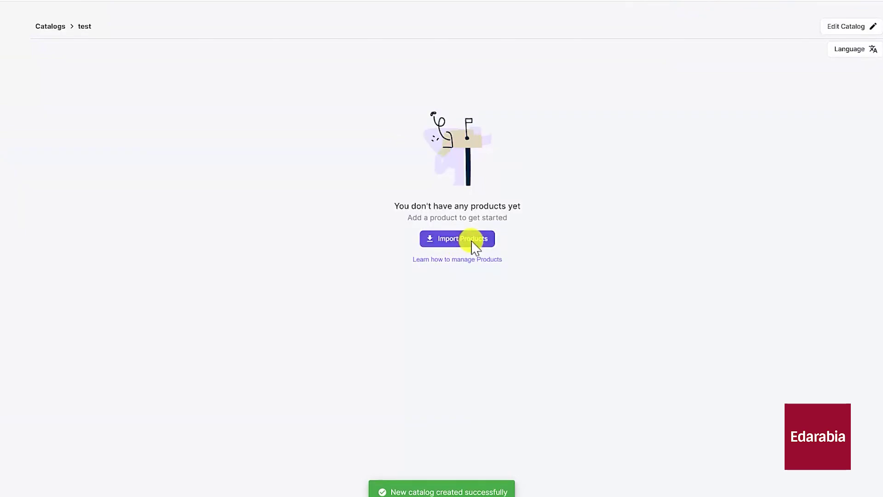
{"action": "left_click", "coordinate": [455, 239]}
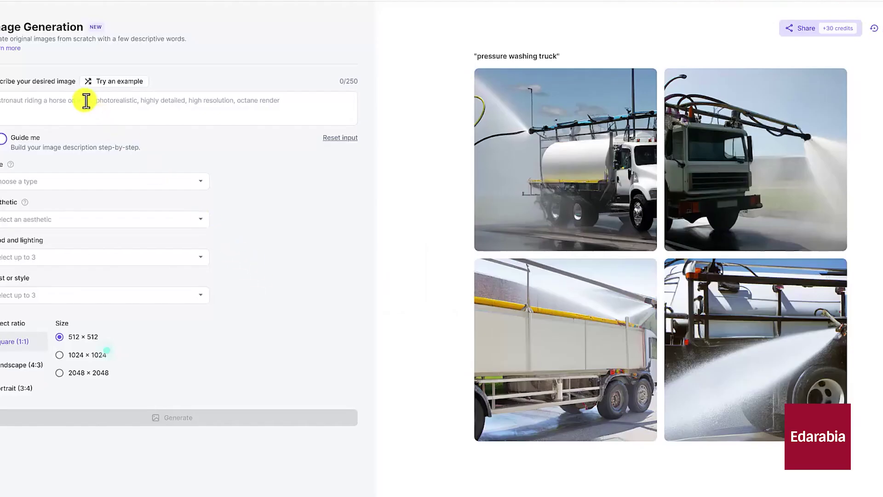
- Generate Artwork, Magical, Elegant images of an astronaut riding a horse on the moon
{"action": "left_click", "coordinate": [86, 100]}
{"action": "type", "text": "astronaut "}
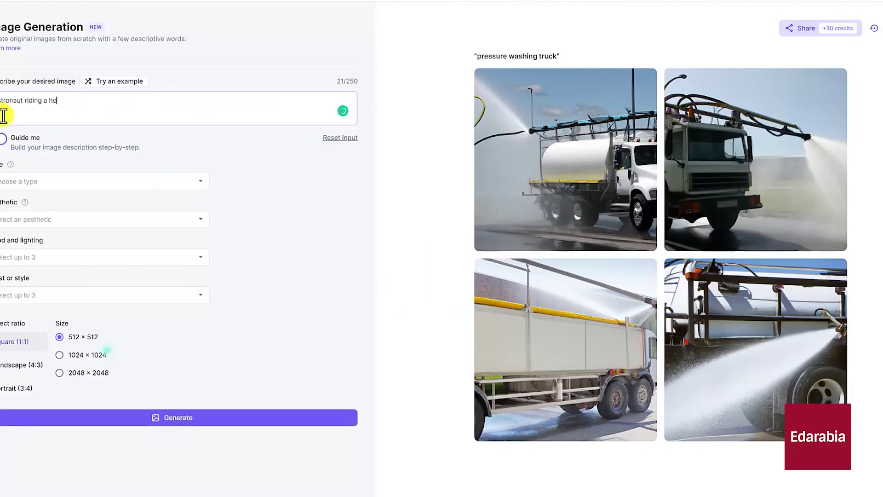
{"action": "type", "text": "riding a horse on the moon"}
{"action": "left_click", "coordinate": [43, 181]}
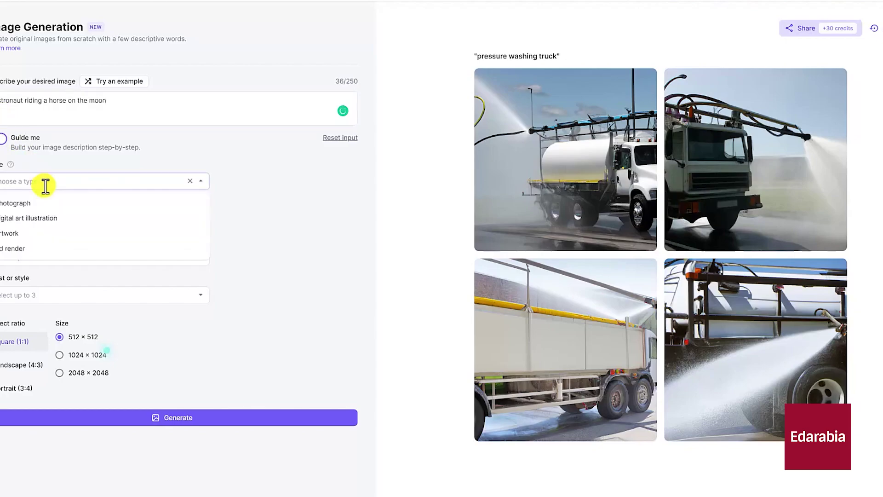
{"action": "left_click", "coordinate": [15, 231]}
{"action": "left_click", "coordinate": [92, 219]}
{"action": "left_click", "coordinate": [18, 239]}
{"action": "left_click", "coordinate": [118, 257]}
{"action": "left_click", "coordinate": [92, 309]}
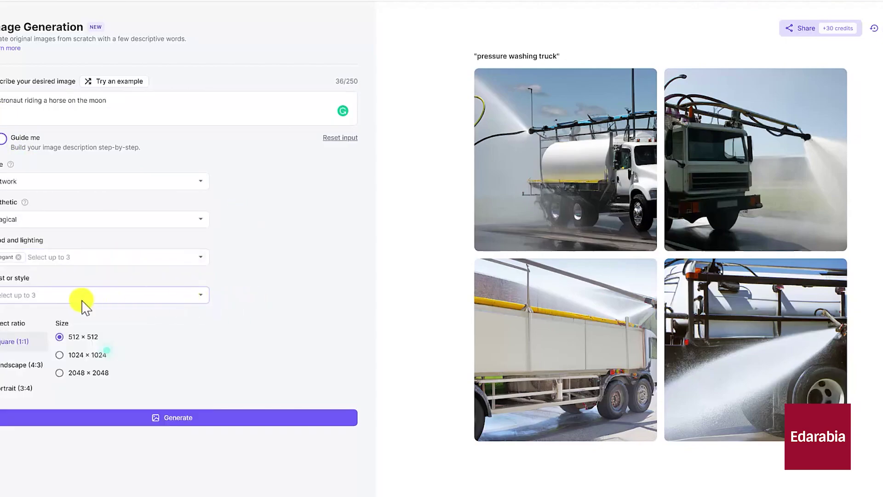
{"action": "left_click", "coordinate": [258, 418]}
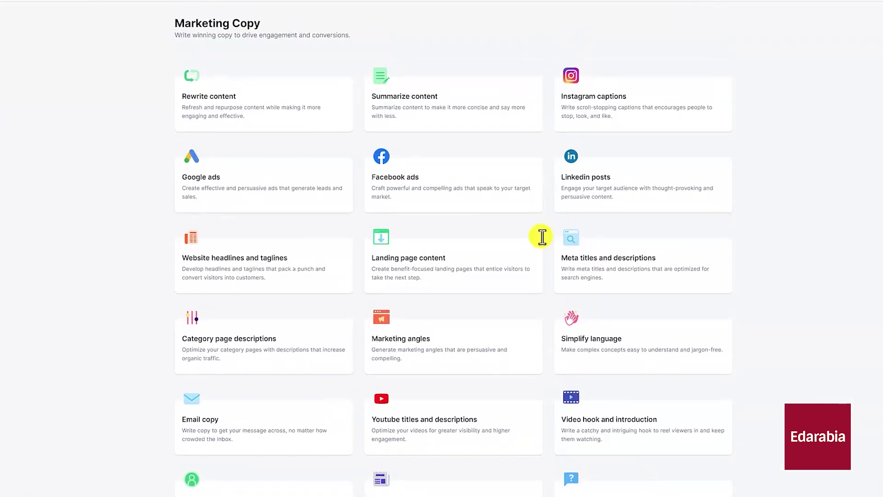
{"action": "scroll", "coordinate": [544, 242], "scroll_direction": "down", "scroll_amount": 1}
{"action": "scroll", "coordinate": [544, 243], "scroll_direction": "up", "scroll_amount": 1}
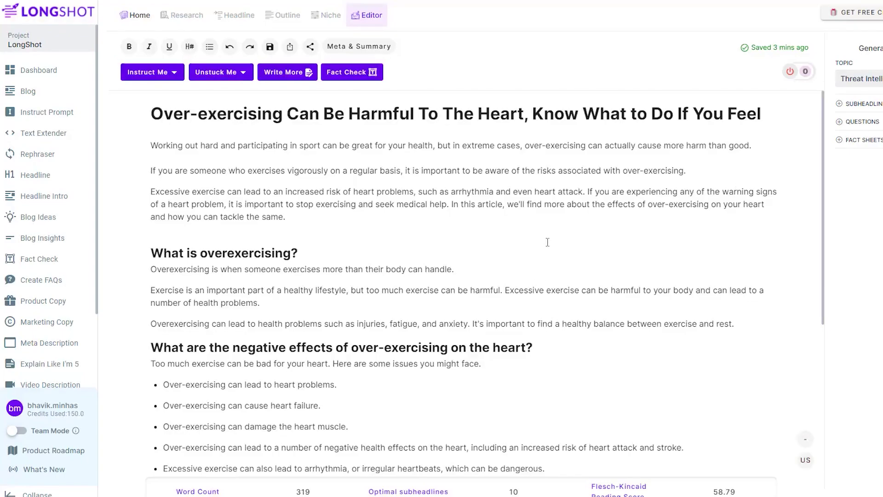
- Generate a Meta & Summary summary of the over-exercising article, then close the panel
{"action": "left_click", "coordinate": [353, 48]}
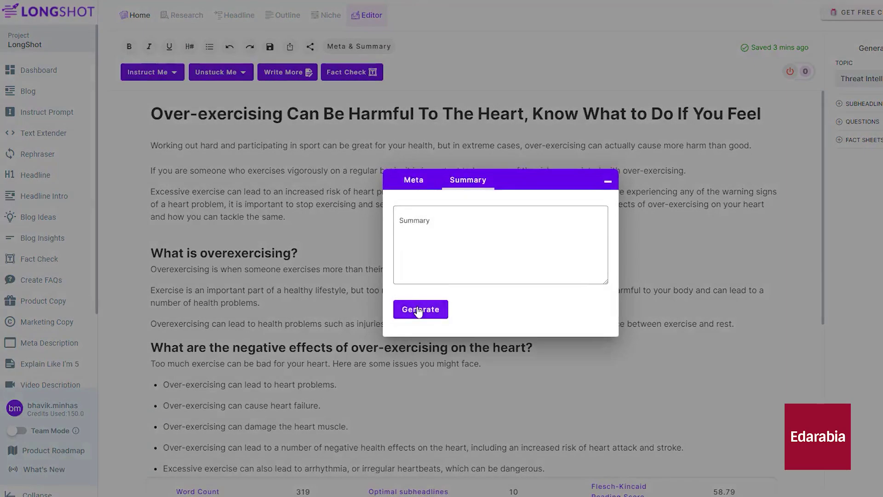
{"action": "left_click", "coordinate": [419, 312]}
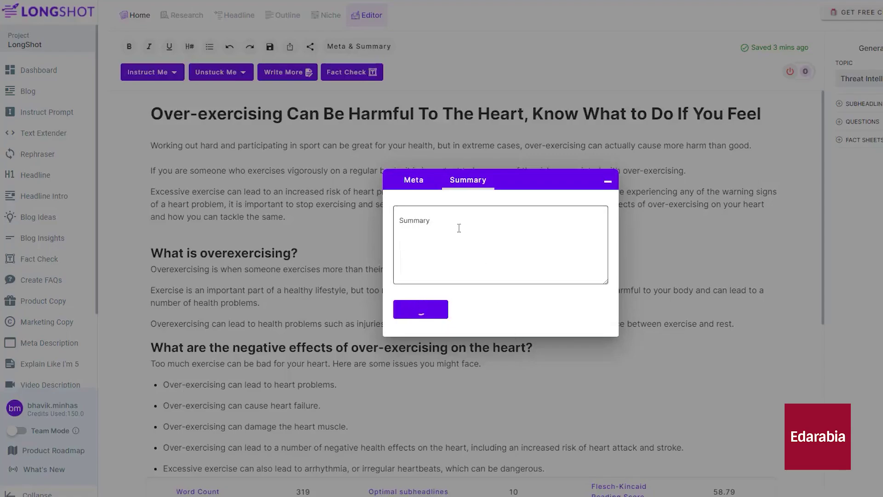
{"action": "left_click", "coordinate": [678, 216]}
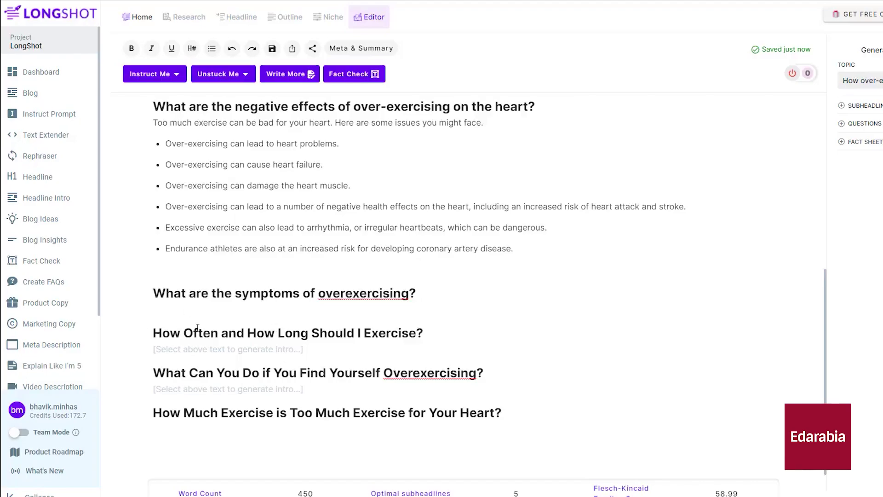
- Generate an intro paragraph for the 'What are the symptoms of overexercising?' heading
{"action": "triple_click", "coordinate": [237, 290]}
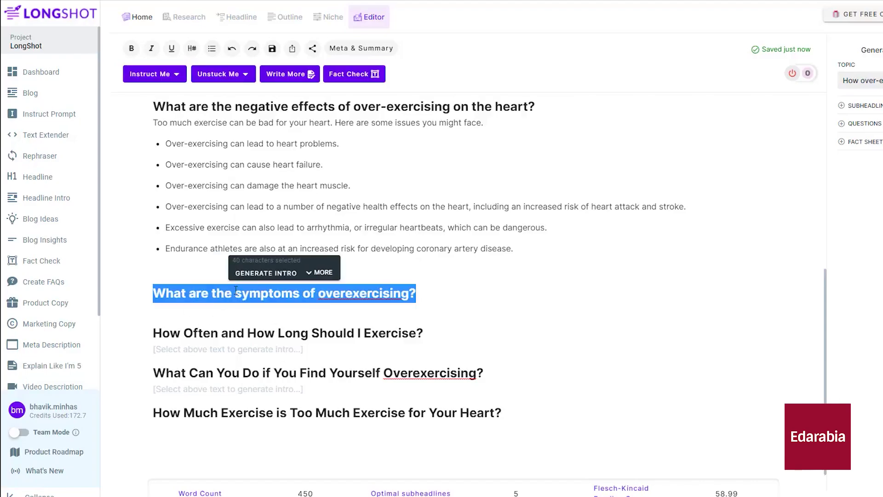
{"action": "left_click", "coordinate": [266, 273]}
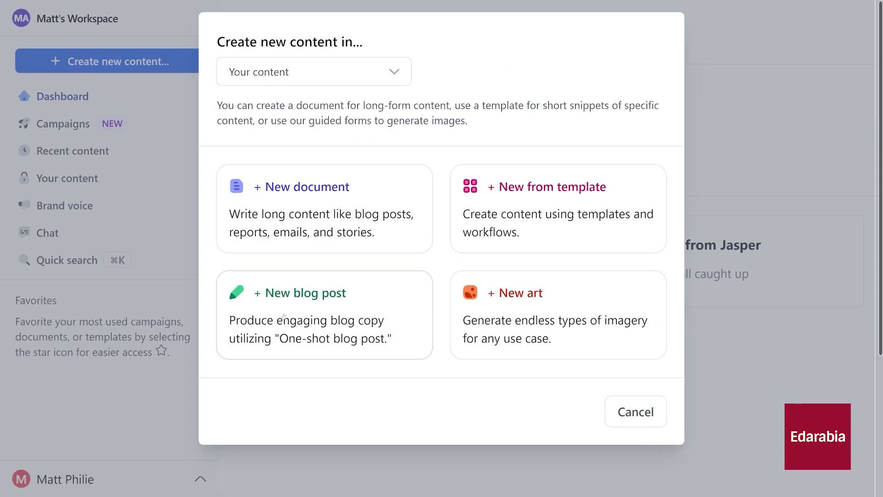
- Scroll through Jasper Chat's ten ProDrive Golf Ball Launcher blog topic ideas
{"action": "scroll", "coordinate": [319, 279], "scroll_direction": "down", "scroll_amount": 5}
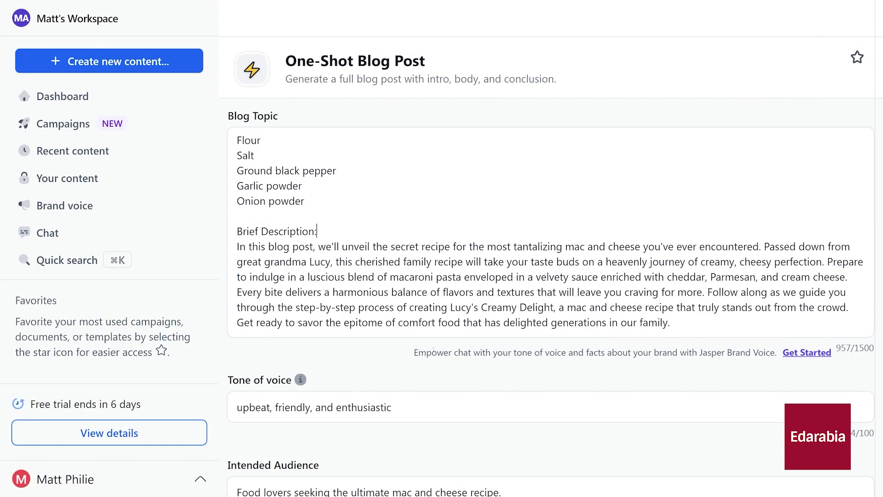
{"action": "scroll", "coordinate": [319, 279], "scroll_direction": "down", "scroll_amount": 3}
{"action": "scroll", "coordinate": [318, 279], "scroll_direction": "down", "scroll_amount": 5}
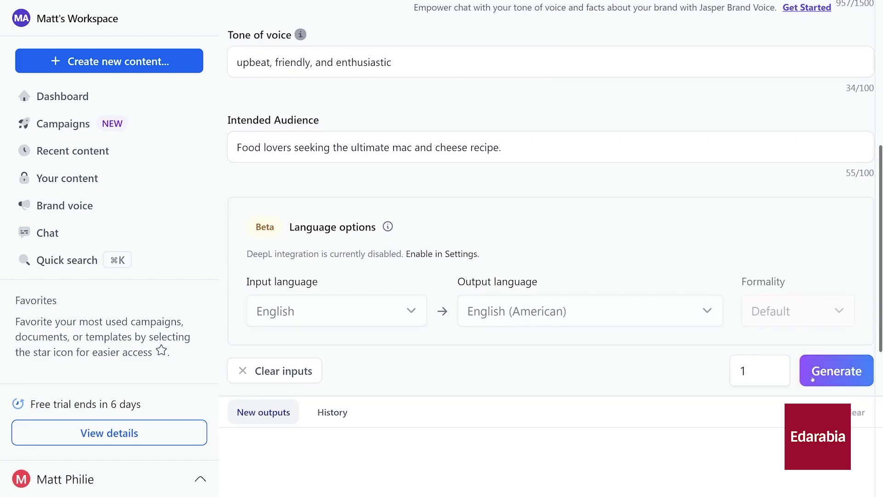
{"action": "scroll", "coordinate": [814, 397], "scroll_direction": "down", "scroll_amount": 6}
{"action": "scroll", "coordinate": [782, 378], "scroll_direction": "down", "scroll_amount": 6}
{"action": "scroll", "coordinate": [766, 364], "scroll_direction": "down", "scroll_amount": 6}
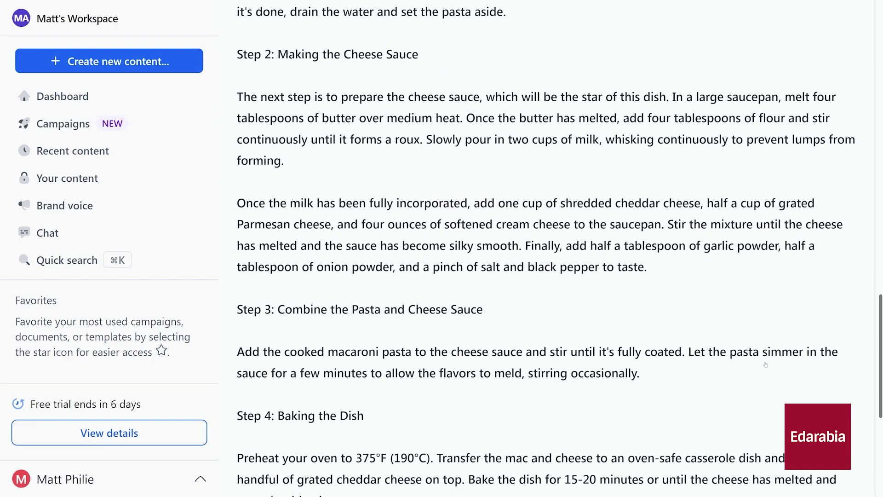
- Start new content from the Product Description template and scroll through its form
{"action": "left_click", "coordinate": [194, 95]}
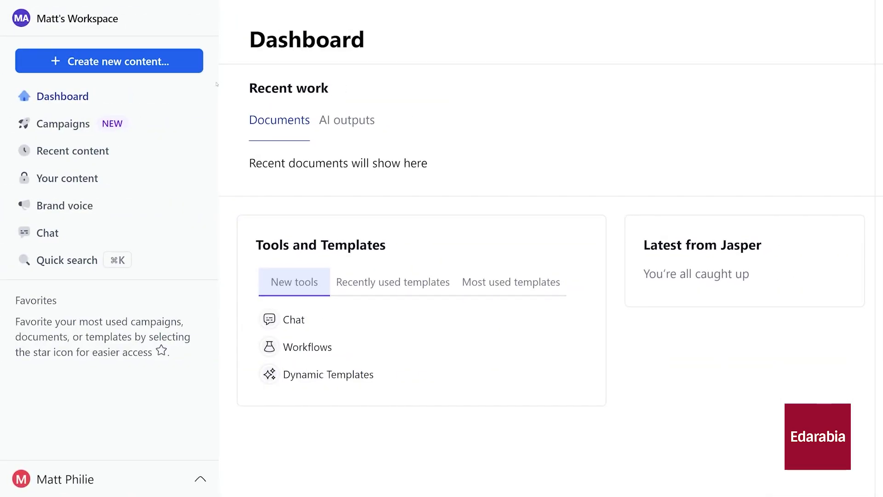
{"action": "left_click", "coordinate": [109, 61]}
{"action": "left_click", "coordinate": [528, 132]}
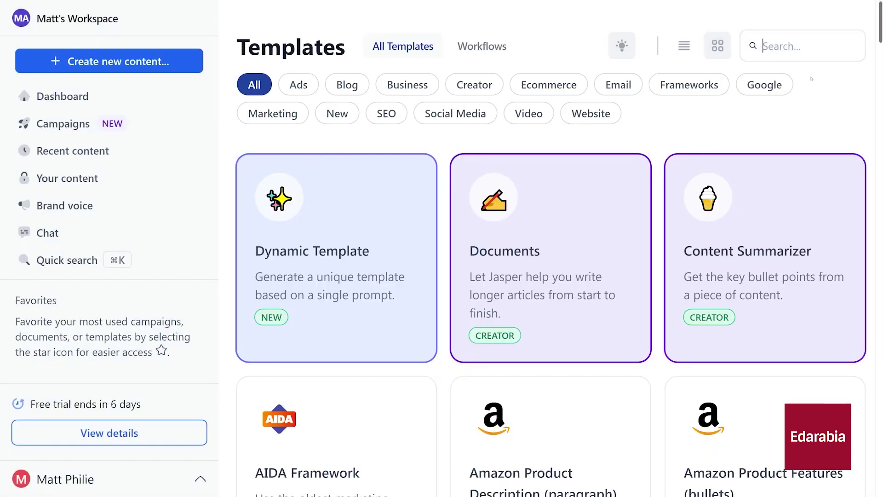
{"action": "type", "text": "product d"}
{"action": "left_click", "coordinate": [354, 275]}
{"action": "scroll", "coordinate": [354, 275], "scroll_direction": "down", "scroll_amount": 2}
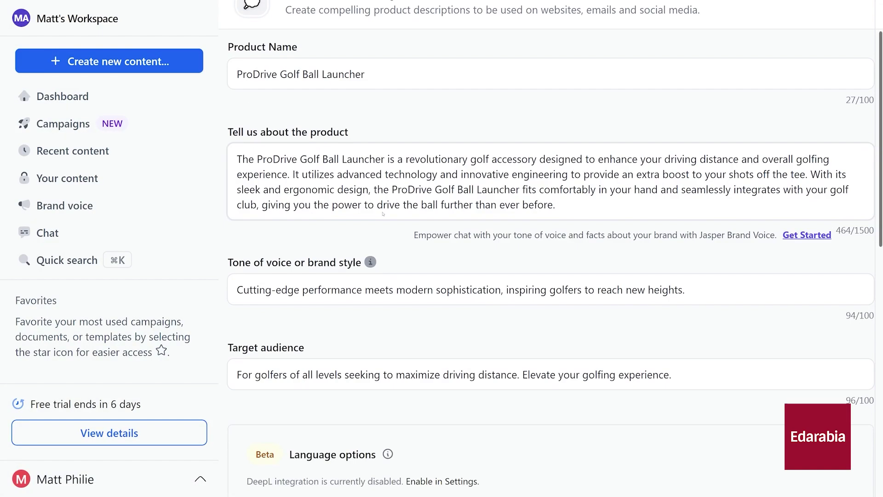
{"action": "scroll", "coordinate": [354, 275], "scroll_direction": "down", "scroll_amount": 3}
{"action": "scroll", "coordinate": [354, 275], "scroll_direction": "down", "scroll_amount": 2}
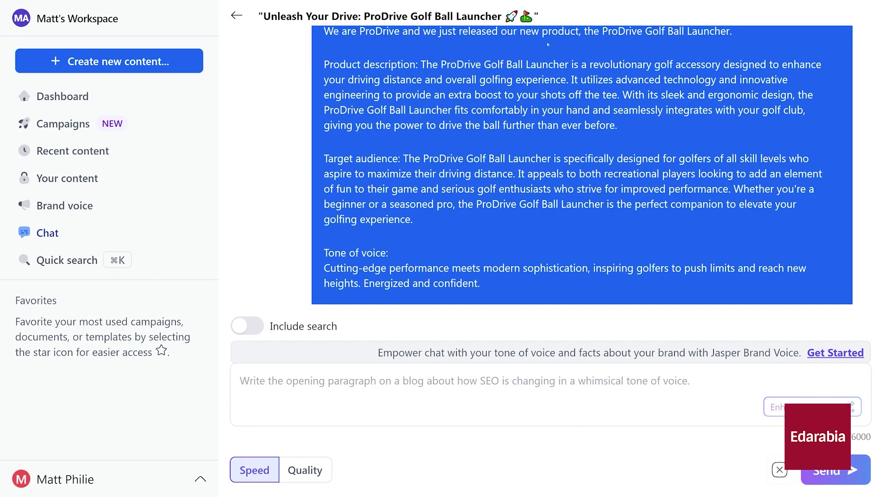
{"action": "scroll", "coordinate": [416, 191], "scroll_direction": "down", "scroll_amount": 3}
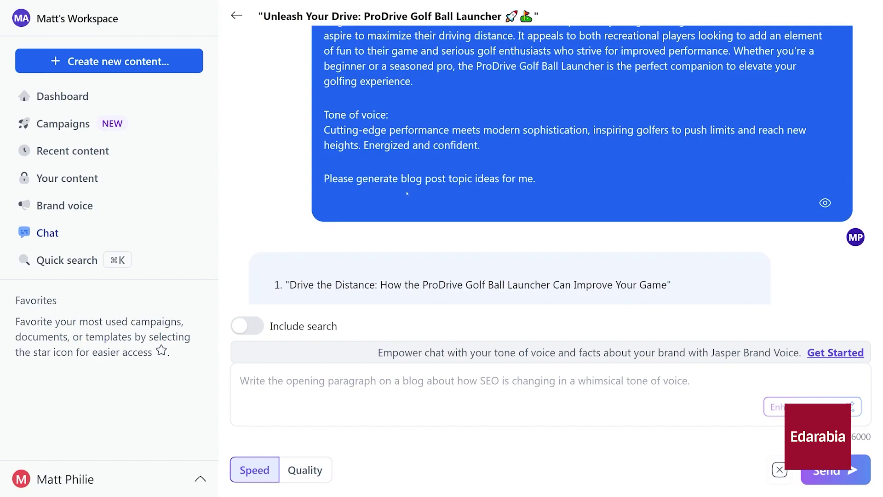
{"action": "scroll", "coordinate": [407, 193], "scroll_direction": "down", "scroll_amount": 3}
{"action": "scroll", "coordinate": [267, 170], "scroll_direction": "down", "scroll_amount": 2}
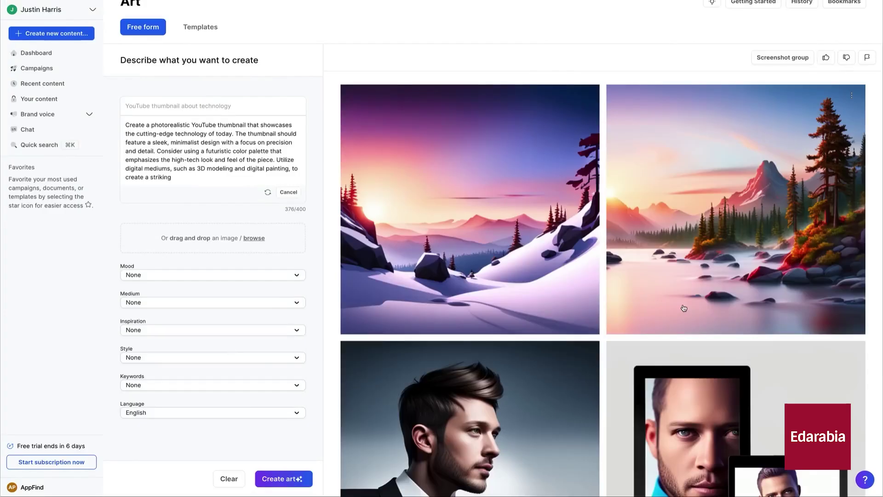
- Check the portrait image's download size options, then go to the Art template gallery
{"action": "scroll", "coordinate": [726, 316], "scroll_direction": "down", "scroll_amount": 3}
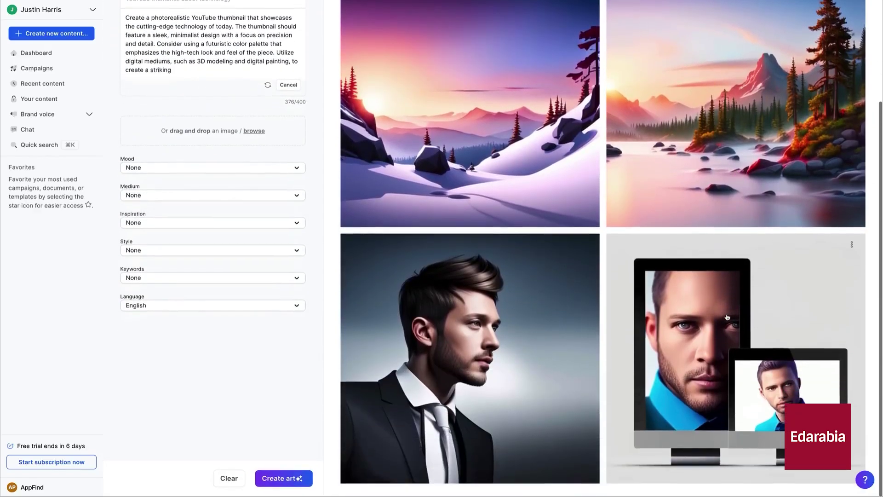
{"action": "scroll", "coordinate": [694, 261], "scroll_direction": "up", "scroll_amount": 3}
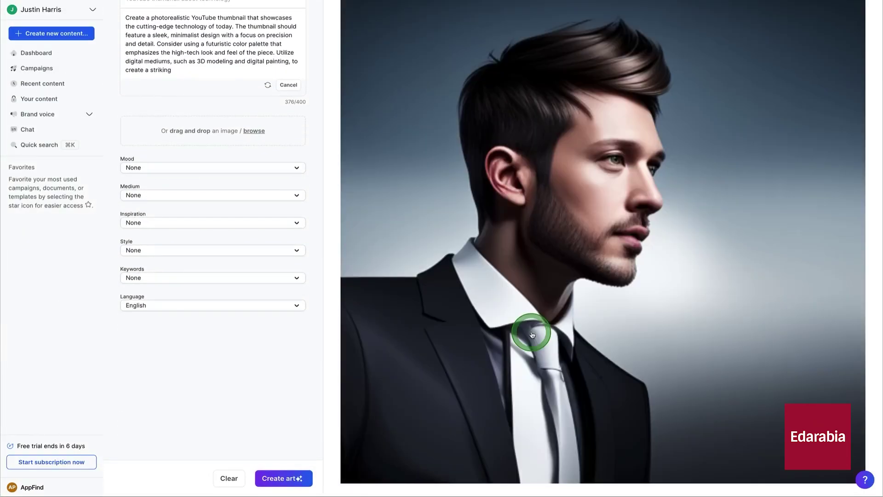
{"action": "scroll", "coordinate": [532, 334], "scroll_direction": "up", "scroll_amount": 3}
{"action": "left_click", "coordinate": [851, 114]}
{"action": "mouse_move", "coordinate": [811, 229]}
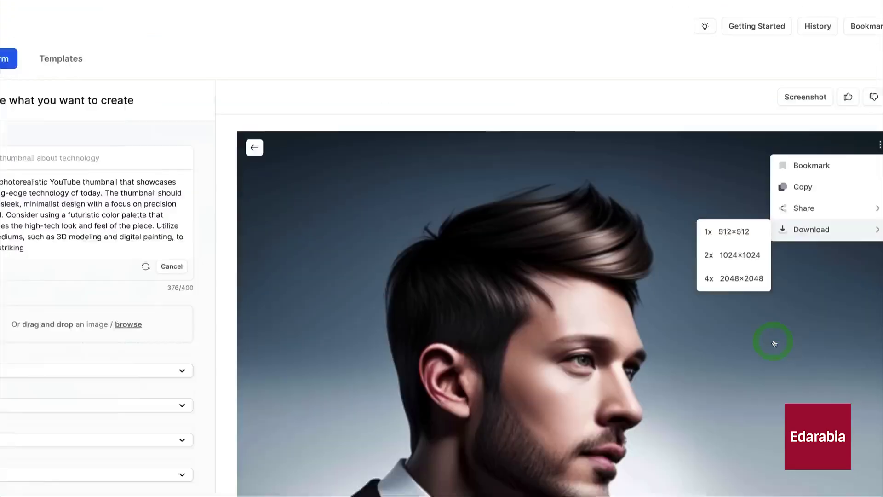
{"action": "left_click", "coordinate": [355, 116]}
{"action": "left_click", "coordinate": [200, 46]}
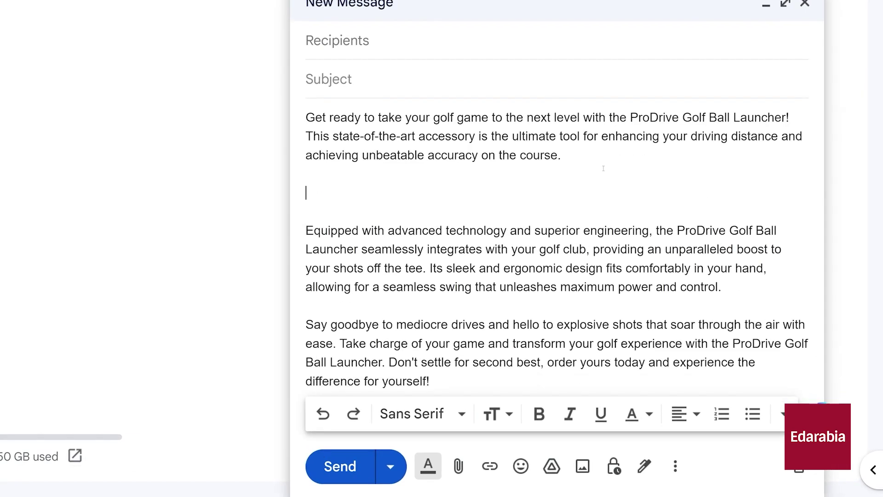
- Generate Email > Persuasive Bullet Points and insert four ProDrive bullets into the draft
{"action": "left_click", "coordinate": [317, 186]}
{"action": "left_click", "coordinate": [175, 447]}
{"action": "left_click", "coordinate": [412, 172]}
{"action": "scroll", "coordinate": [364, 244], "scroll_direction": "down", "scroll_amount": 2}
{"action": "left_click", "coordinate": [363, 237]}
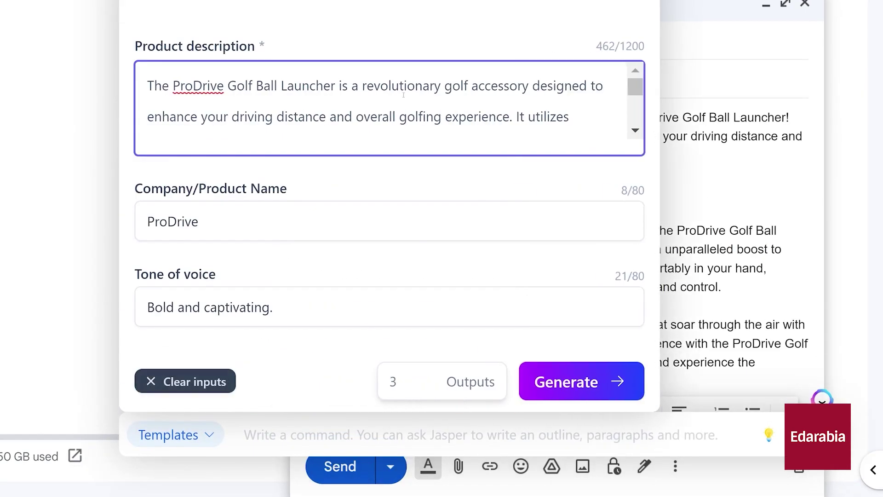
{"action": "left_click", "coordinate": [582, 366]}
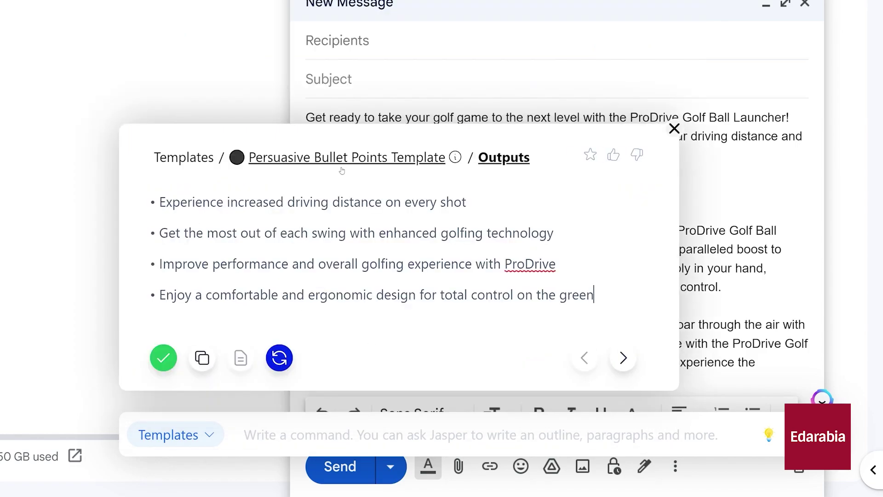
{"action": "left_click", "coordinate": [623, 358]}
{"action": "left_click", "coordinate": [595, 359]}
{"action": "left_click", "coordinate": [163, 357]}
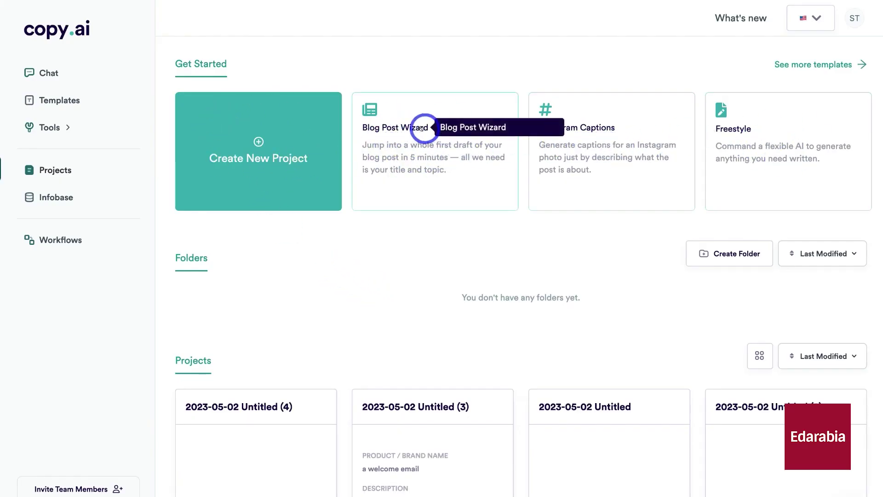
- Browse the Email, Social Media, Website Copy and General Business templates, then switch to Chat
{"action": "left_click", "coordinate": [65, 110]}
{"action": "left_click", "coordinate": [186, 238]}
{"action": "left_click", "coordinate": [174, 260]}
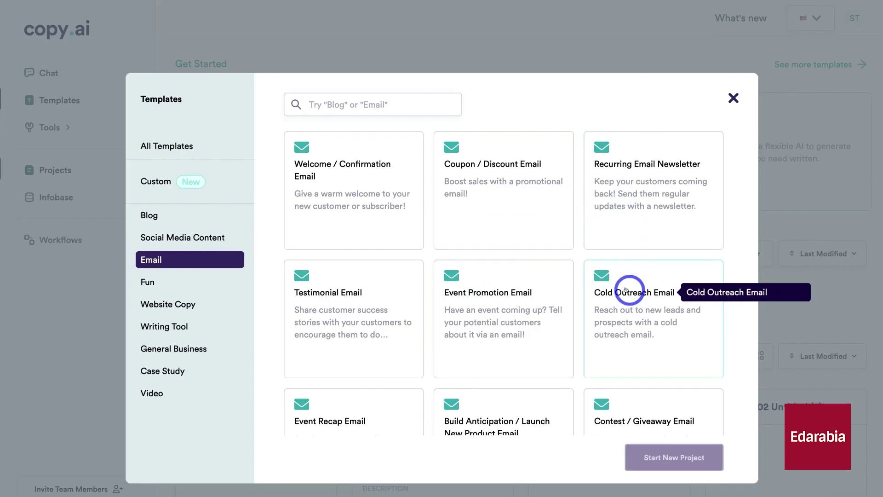
{"action": "left_click", "coordinate": [214, 238]}
{"action": "left_click", "coordinate": [178, 304]}
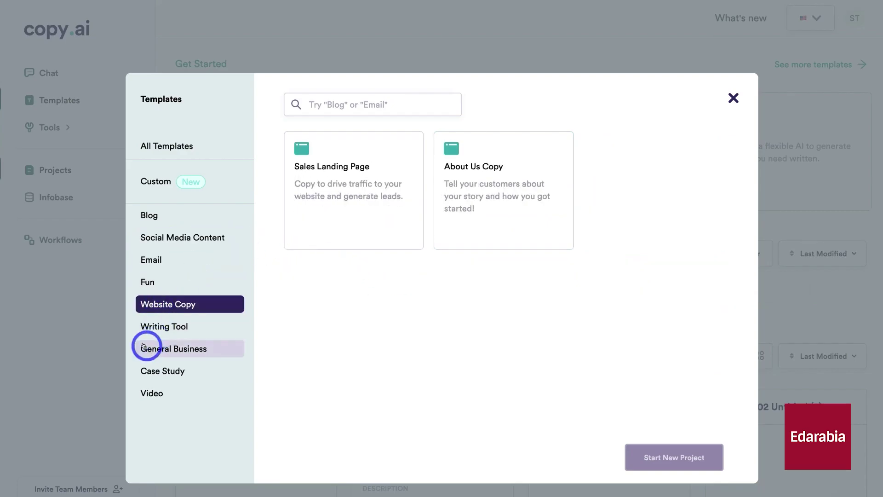
{"action": "left_click", "coordinate": [169, 348]}
{"action": "left_click", "coordinate": [732, 98]}
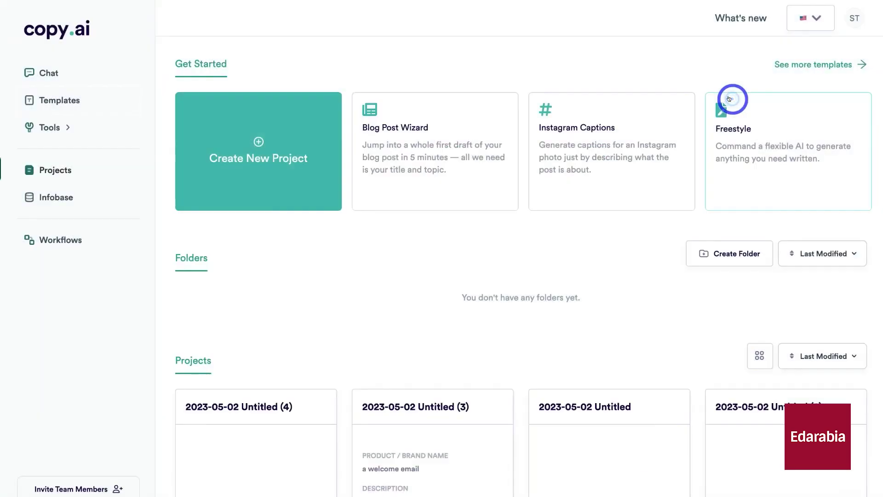
{"action": "left_click", "coordinate": [117, 77]}
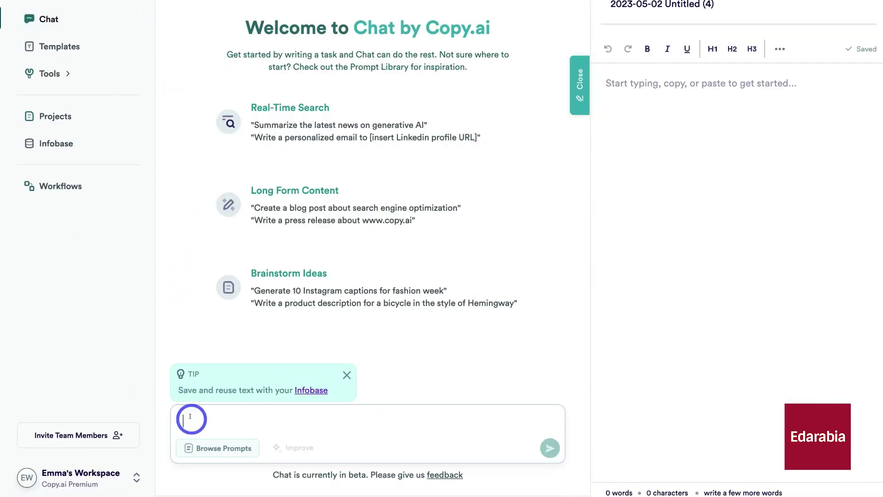
- Ask the chat 'What is a crm software and is it ideal for small businesses?'
{"action": "type", "text": "What is a crm software and is it ideal for small businesses?"}
{"action": "left_click", "coordinate": [223, 449]}
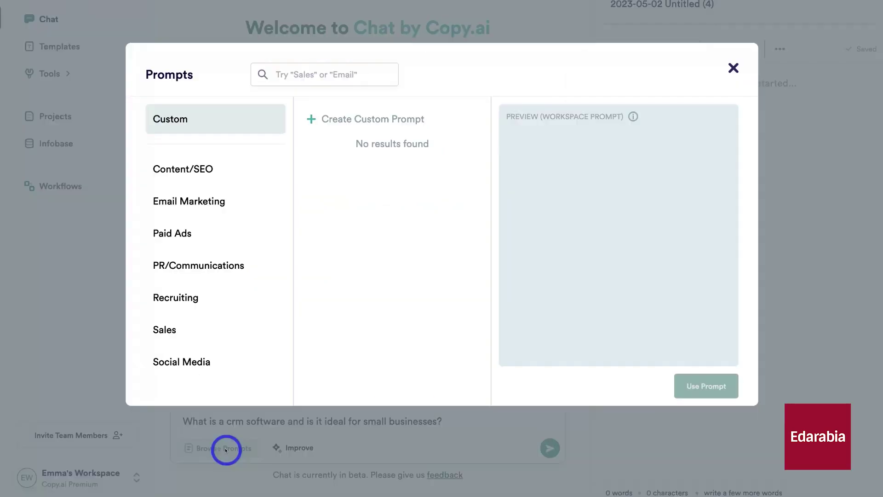
{"action": "left_click", "coordinate": [361, 302]}
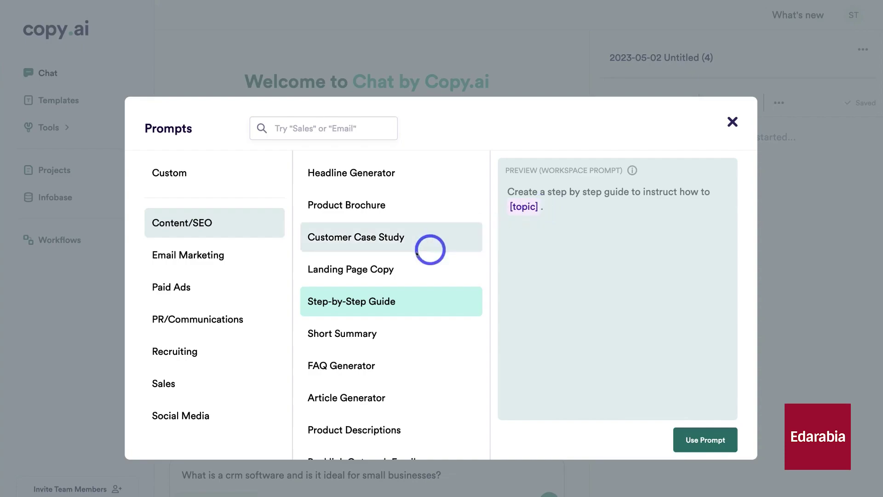
{"action": "scroll", "coordinate": [416, 253], "scroll_direction": "down", "scroll_amount": 2}
{"action": "left_click", "coordinate": [375, 359]}
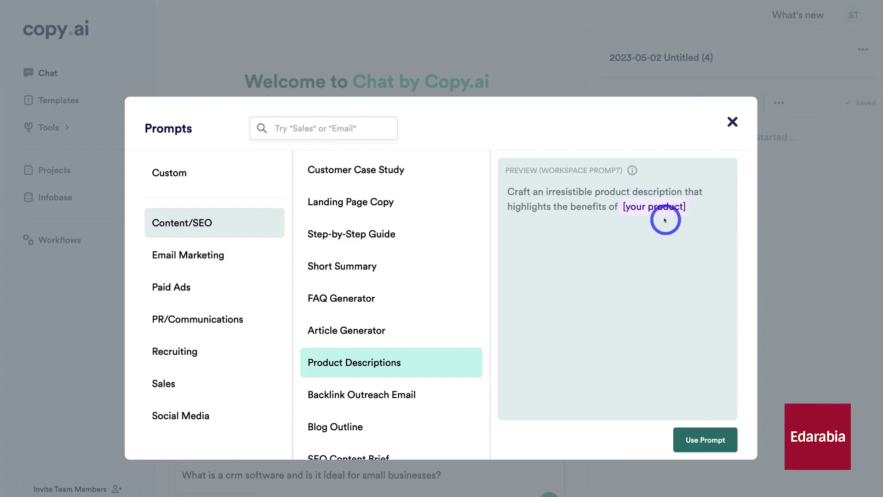
{"action": "left_click", "coordinate": [735, 122]}
{"action": "left_click", "coordinate": [549, 466]}
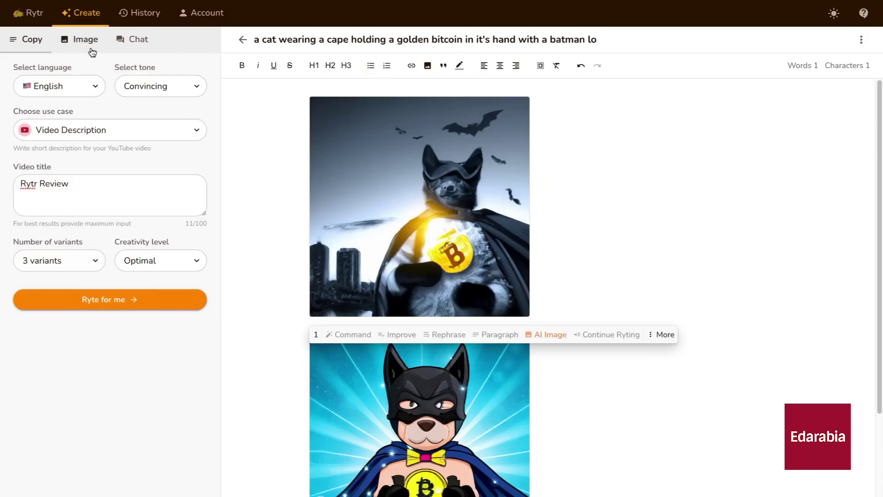
- Look over the image and chat side panels and scroll the use-case list
{"action": "left_click", "coordinate": [34, 44]}
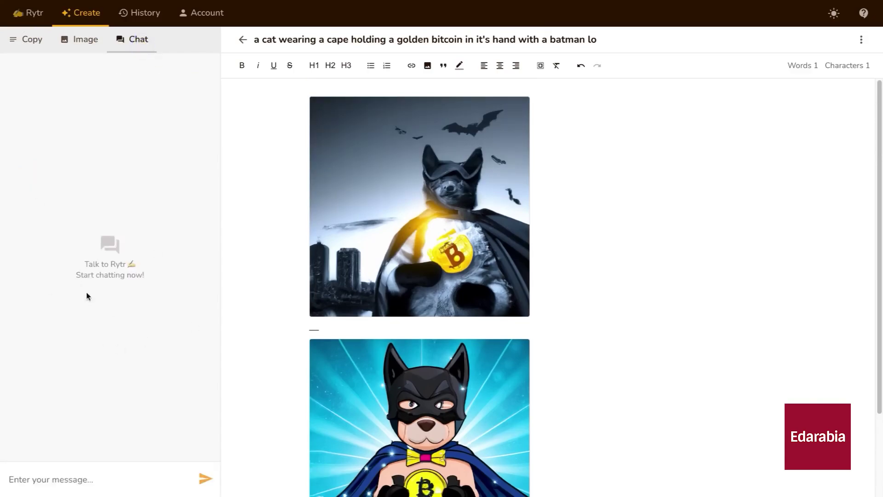
{"action": "left_click", "coordinate": [33, 39]}
{"action": "left_click", "coordinate": [196, 130]}
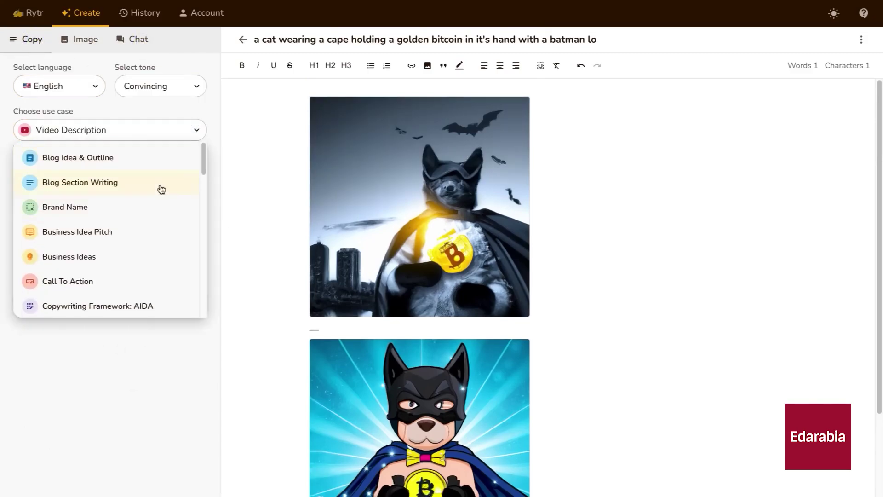
{"action": "scroll", "coordinate": [168, 221], "scroll_direction": "down", "scroll_amount": 5}
{"action": "scroll", "coordinate": [170, 234], "scroll_direction": "down", "scroll_amount": 5}
{"action": "scroll", "coordinate": [172, 246], "scroll_direction": "down", "scroll_amount": 5}
{"action": "scroll", "coordinate": [177, 260], "scroll_direction": "up", "scroll_amount": 2}
{"action": "scroll", "coordinate": [179, 262], "scroll_direction": "up", "scroll_amount": 5}
{"action": "scroll", "coordinate": [179, 262], "scroll_direction": "up", "scroll_amount": 3}
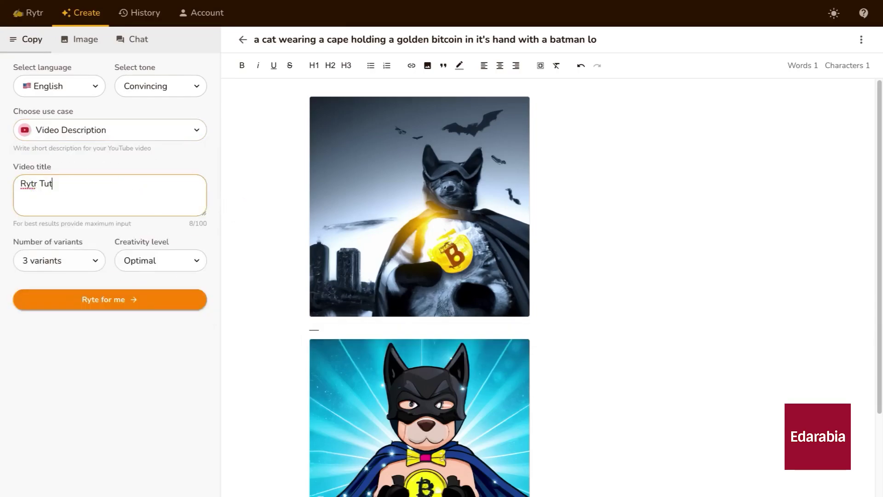
- Set the video title to 'Rytr Tutorial' and generate the video descriptions
{"action": "type", "text": "orial"}
{"action": "left_click", "coordinate": [92, 261]}
{"action": "left_click", "coordinate": [173, 259]}
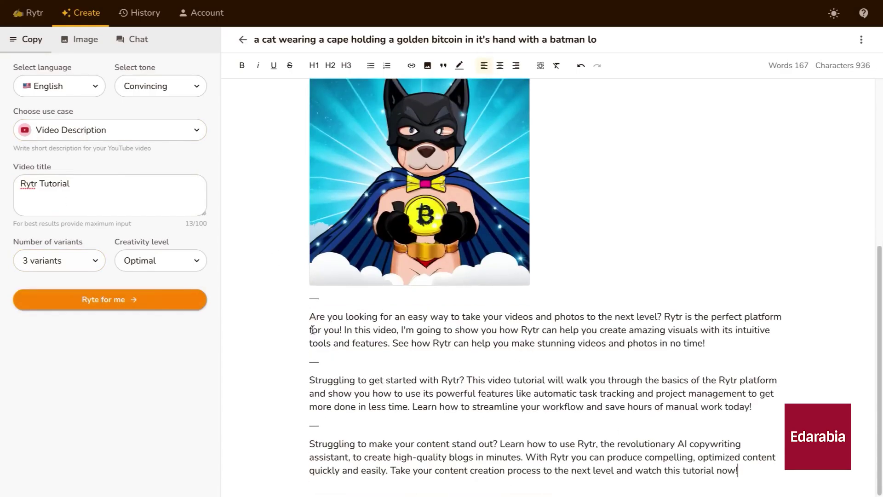
- Select the first generated description and show the More actions, including Plagiarism
{"action": "left_click_drag", "start_coordinate": [308, 325], "coordinate": [705, 344]}
{"action": "left_click", "coordinate": [672, 295]}
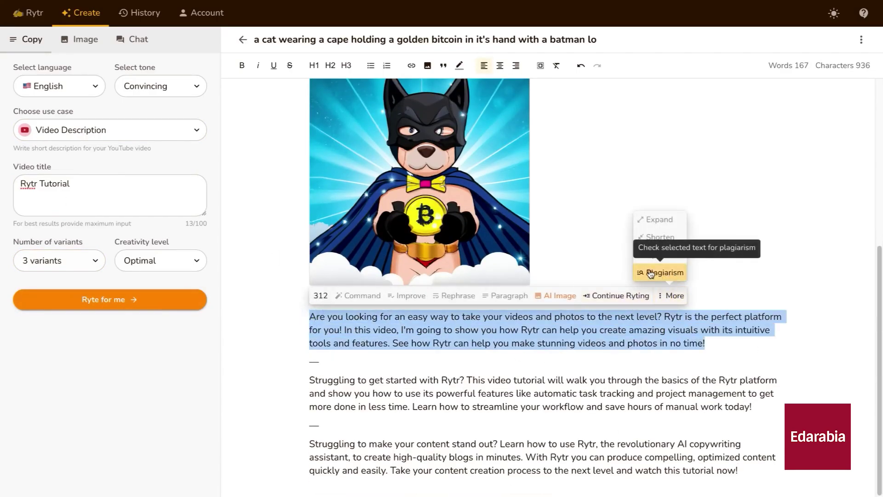
{"action": "triple_click", "coordinate": [631, 407]}
{"action": "left_click", "coordinate": [631, 408]}
- Scroll the use-case list again and select the second generated description
{"action": "left_click", "coordinate": [110, 130]}
{"action": "scroll", "coordinate": [179, 261], "scroll_direction": "down", "scroll_amount": 3}
{"action": "scroll", "coordinate": [179, 261], "scroll_direction": "down", "scroll_amount": 5}
{"action": "scroll", "coordinate": [167, 223], "scroll_direction": "down", "scroll_amount": 2}
{"action": "scroll", "coordinate": [193, 280], "scroll_direction": "down", "scroll_amount": 3}
{"action": "scroll", "coordinate": [181, 272], "scroll_direction": "down", "scroll_amount": 3}
{"action": "scroll", "coordinate": [182, 274], "scroll_direction": "down", "scroll_amount": 3}
{"action": "left_click_drag", "start_coordinate": [313, 380], "coordinate": [775, 414]}
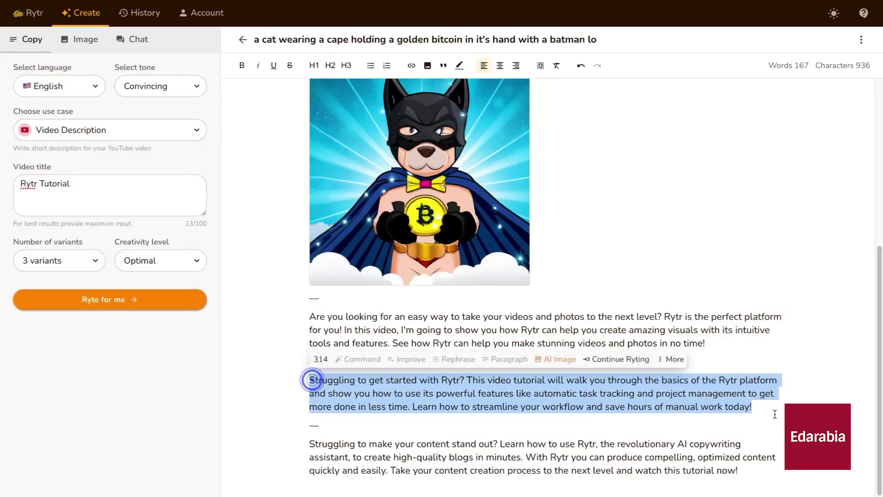
- Generate another image in Rytr's Image mode from the same description
{"action": "left_click", "coordinate": [71, 36]}
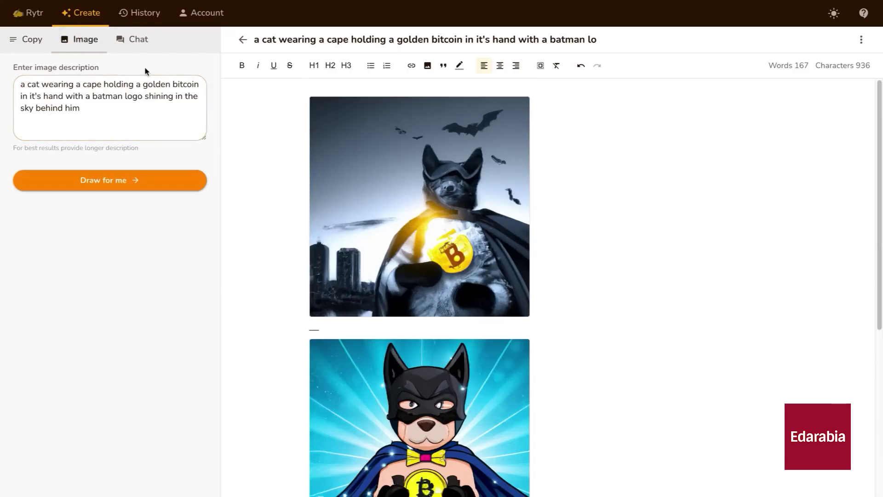
{"action": "triple_click", "coordinate": [125, 129]}
{"action": "left_click", "coordinate": [102, 108]}
{"action": "triple_click", "coordinate": [105, 121]}
{"action": "left_click", "coordinate": [114, 120]}
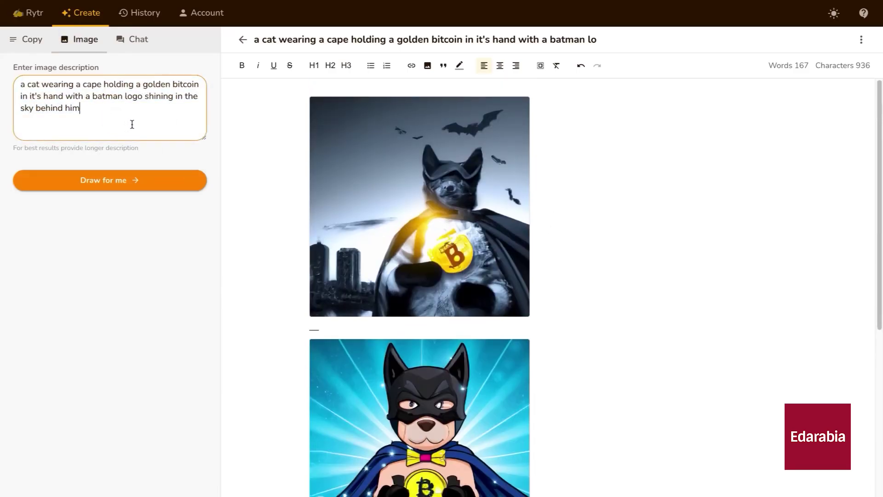
{"action": "left_click", "coordinate": [178, 186]}
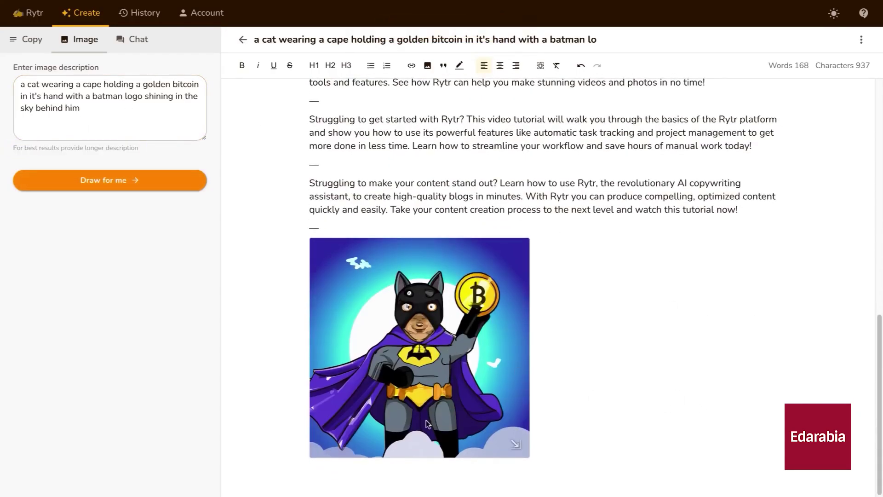
- Switch Rytr's left panel back from Image to Copy and scroll the page
{"action": "scroll", "coordinate": [529, 359], "scroll_direction": "up", "scroll_amount": 15}
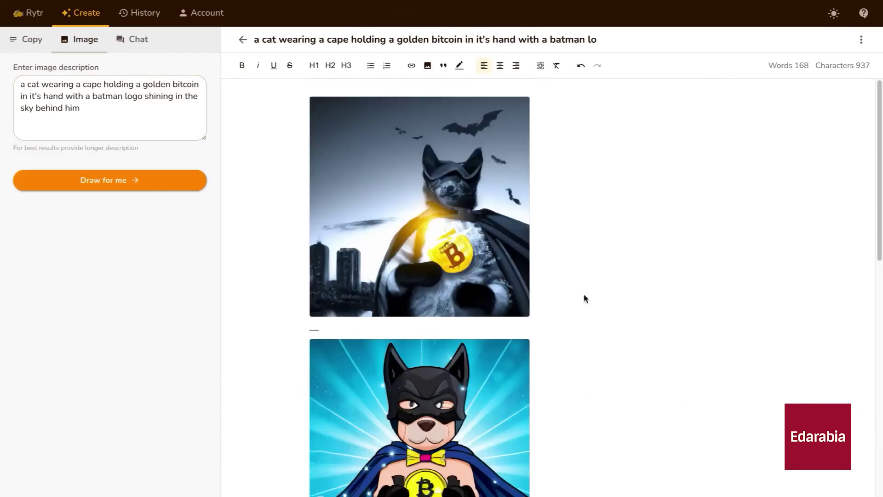
{"action": "left_click", "coordinate": [28, 39]}
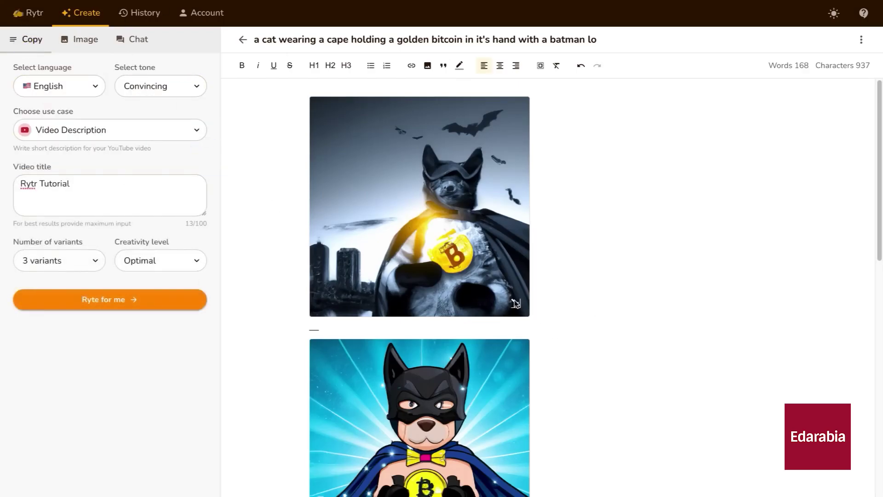
{"action": "scroll", "coordinate": [512, 302], "scroll_direction": "down", "scroll_amount": 10}
{"action": "scroll", "coordinate": [330, 247], "scroll_direction": "down", "scroll_amount": 2}
{"action": "scroll", "coordinate": [304, 78], "scroll_direction": "up", "scroll_amount": 1}
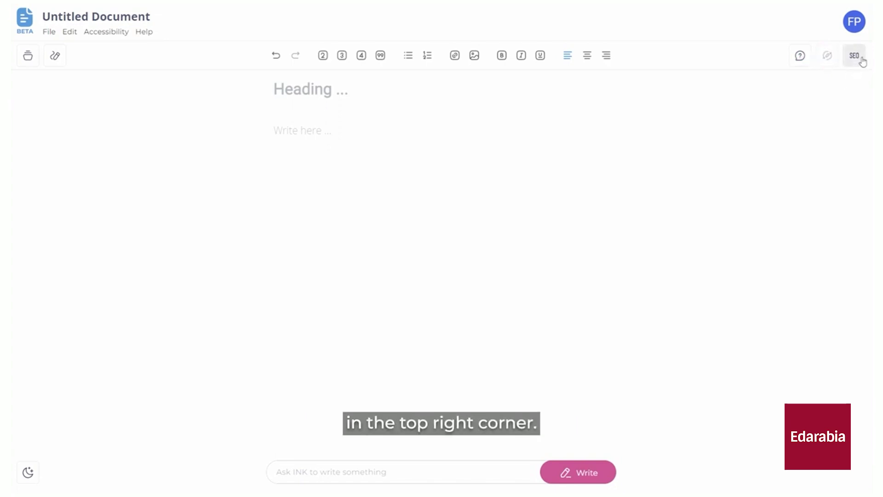
- Run INK's SEO analysis with keyphrase 'ai in business' to get the INK Score and topics
{"action": "left_click", "coordinate": [854, 55]}
{"action": "left_click", "coordinate": [767, 141]}
{"action": "type", "text": "ai in business"}
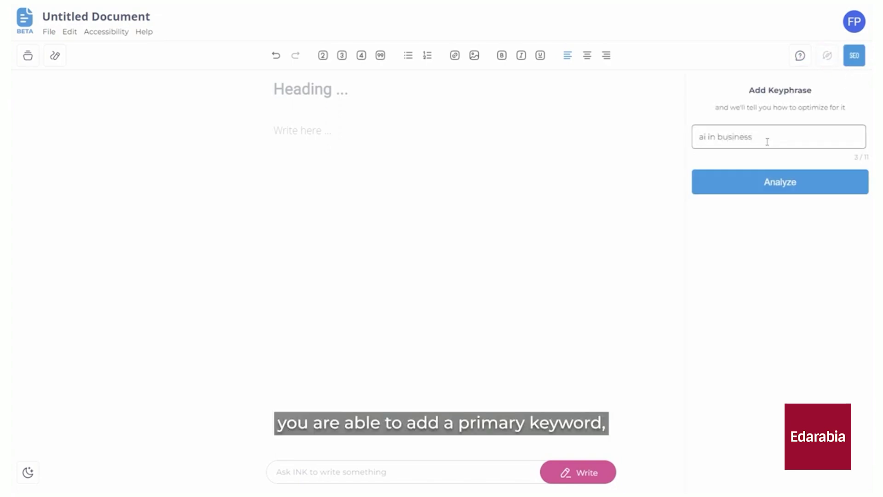
{"action": "left_click", "coordinate": [847, 184]}
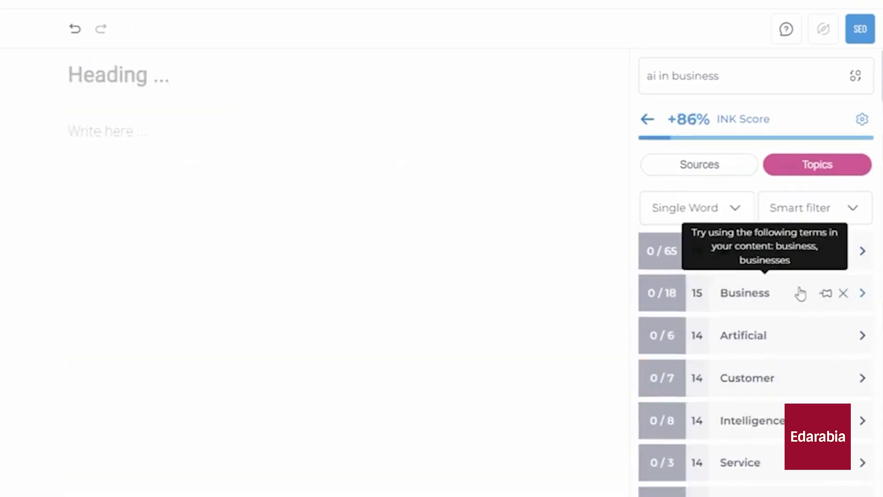
- Copy a Business-topic source excerpt and add its paraphrased version to the article
{"action": "left_click", "coordinate": [797, 292]}
{"action": "scroll", "coordinate": [844, 289], "scroll_direction": "down", "scroll_amount": 5}
{"action": "scroll", "coordinate": [874, 290], "scroll_direction": "down", "scroll_amount": 5}
{"action": "scroll", "coordinate": [874, 290], "scroll_direction": "down", "scroll_amount": 2}
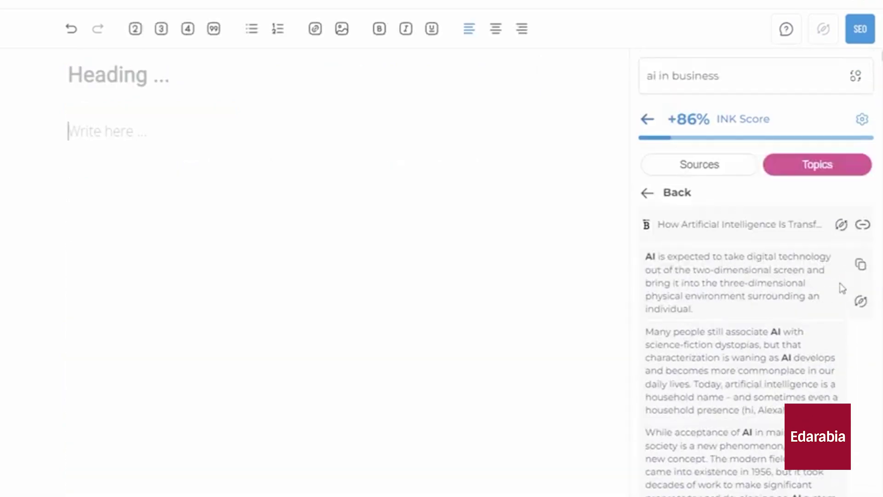
{"action": "left_click", "coordinate": [861, 265]}
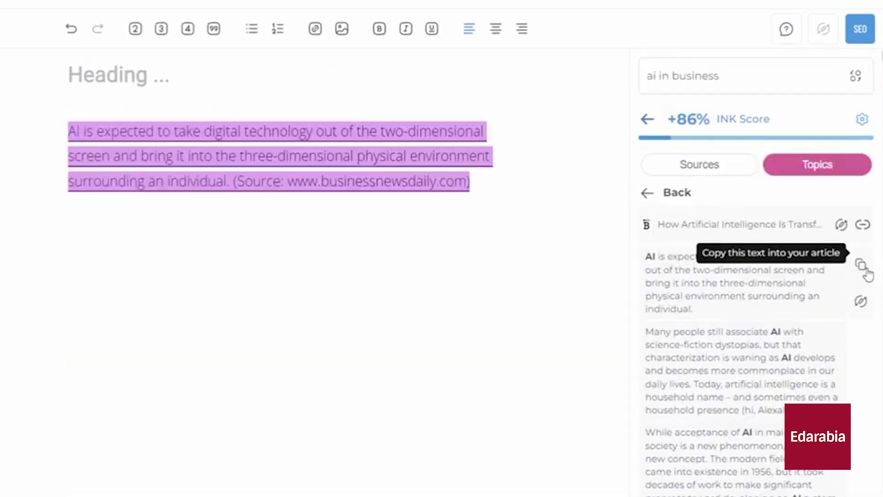
{"action": "left_click", "coordinate": [861, 301]}
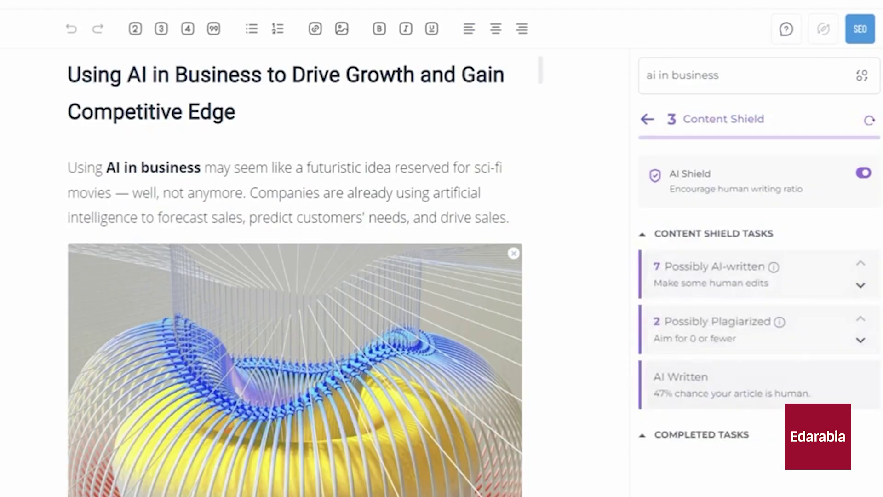
- Step through the Content Shield passages flagged as possibly plagiarized or AI-written
{"action": "left_click", "coordinate": [861, 341]}
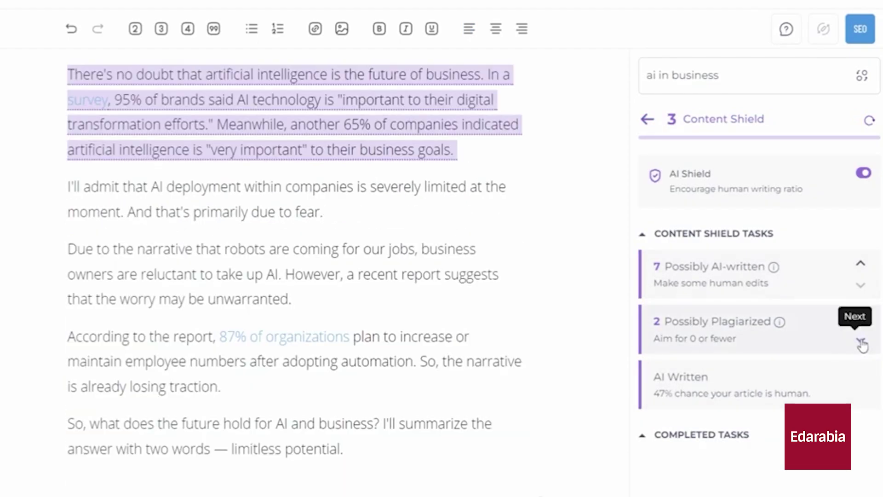
{"action": "left_click", "coordinate": [860, 341]}
{"action": "left_click", "coordinate": [861, 287]}
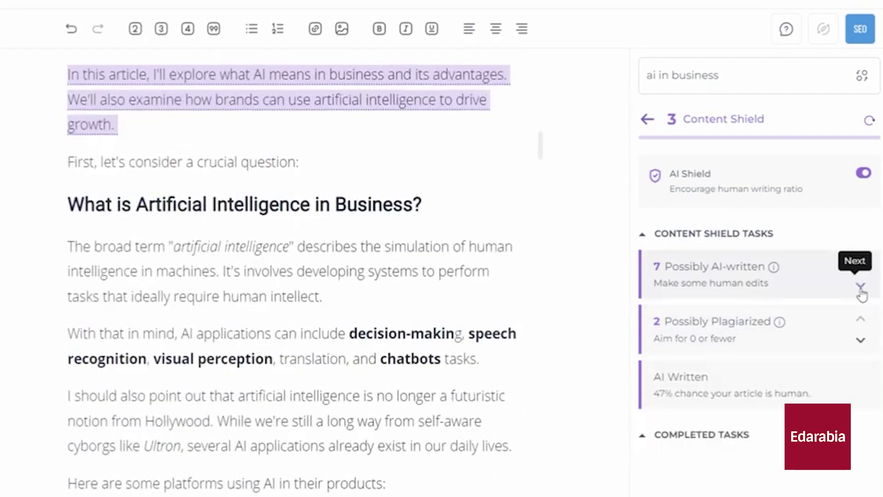
{"action": "left_click", "coordinate": [861, 289]}
{"action": "left_click", "coordinate": [862, 290]}
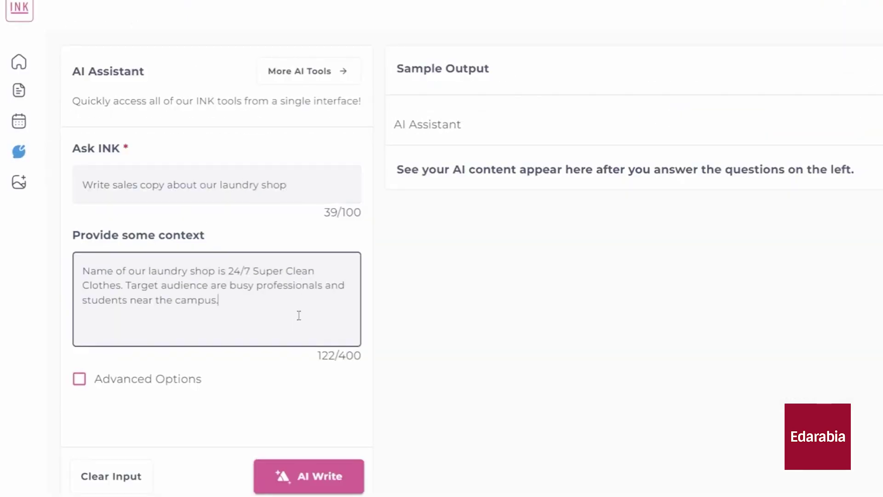
- Generate sales copy for 24/7 Super Clean Clothes and enable Advanced Options for tone
{"action": "left_click", "coordinate": [325, 487]}
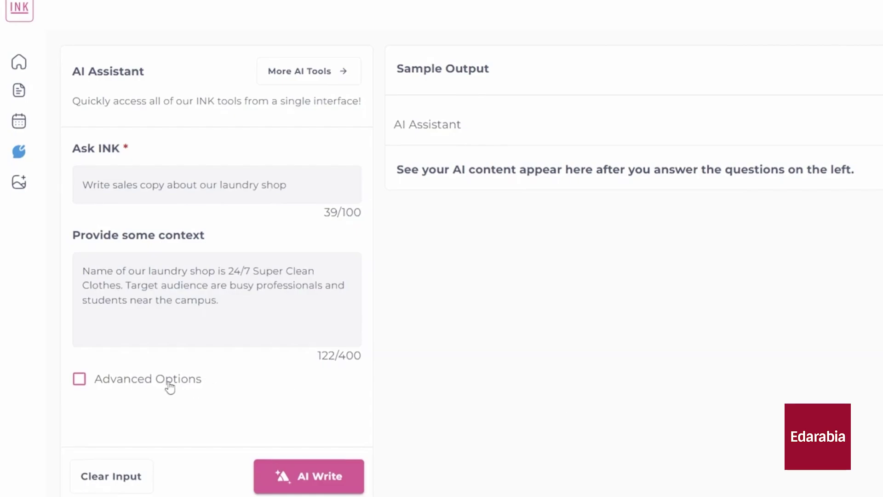
{"action": "left_click", "coordinate": [169, 388]}
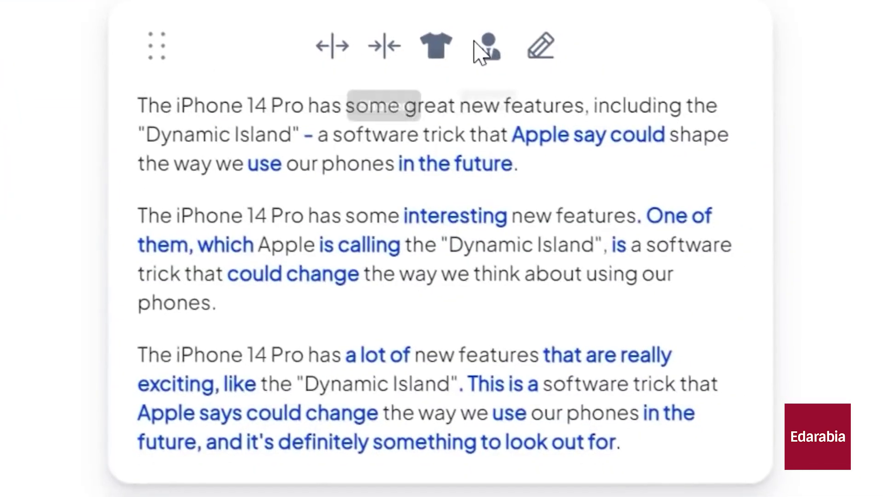
- Rewrite the iPhone 14 Pro Dynamic Island paraphrases in a Formal tone
{"action": "left_click", "coordinate": [480, 52]}
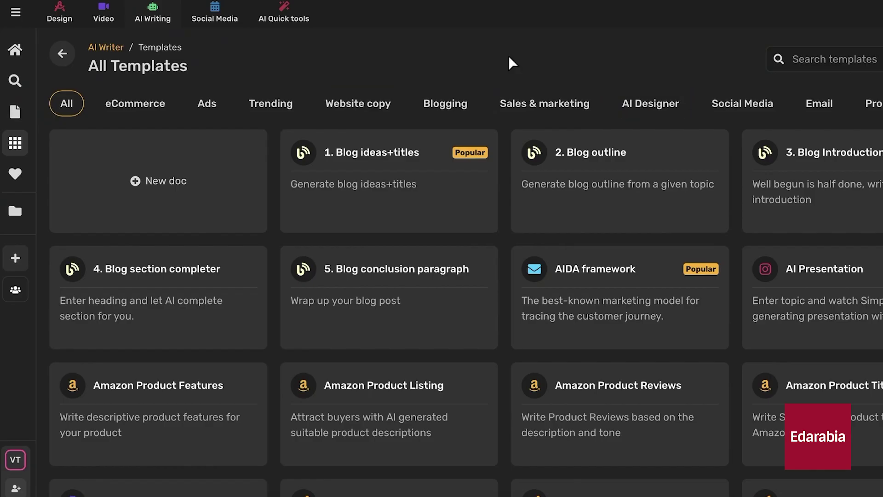
- Start a new blank document and look through the plagiarism checker and shortcuts panels
{"action": "left_click", "coordinate": [96, 46]}
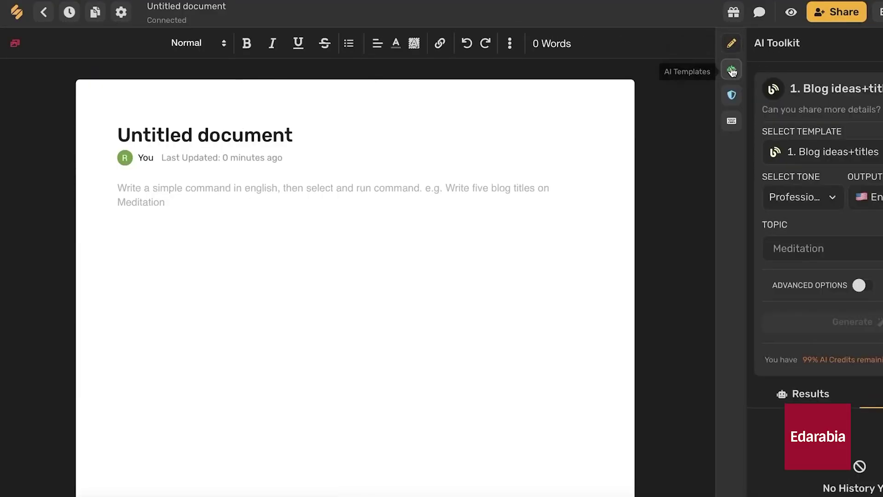
{"action": "left_click", "coordinate": [732, 69]}
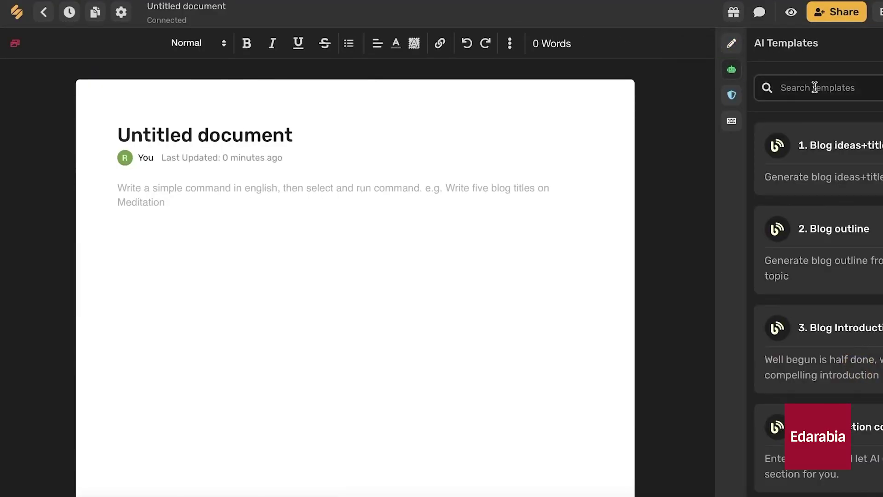
{"action": "left_click", "coordinate": [732, 96]}
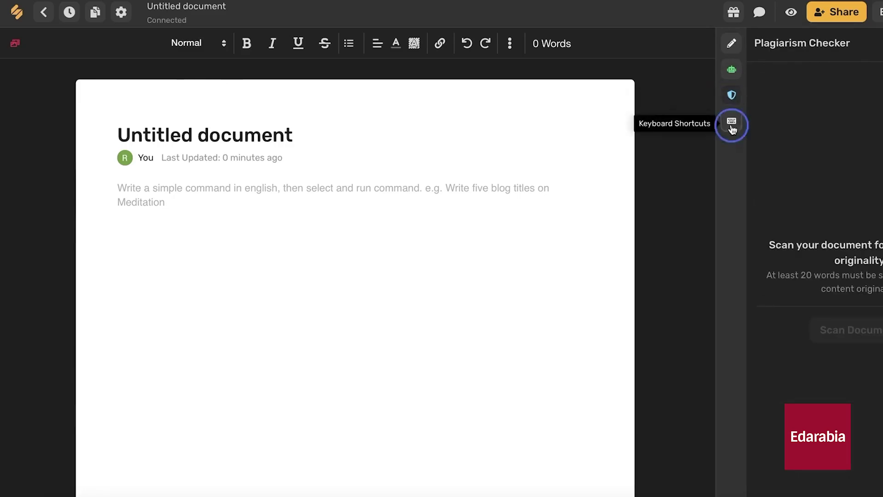
{"action": "left_click", "coordinate": [732, 121]}
{"action": "scroll", "coordinate": [804, 170], "scroll_direction": "down", "scroll_amount": 3}
{"action": "left_click", "coordinate": [731, 43]}
- Generate a Blog Introduction on improving SEO with Instagram and business-growth keywords, inserting the first result
{"action": "left_click", "coordinate": [828, 152]}
{"action": "left_click", "coordinate": [841, 246]}
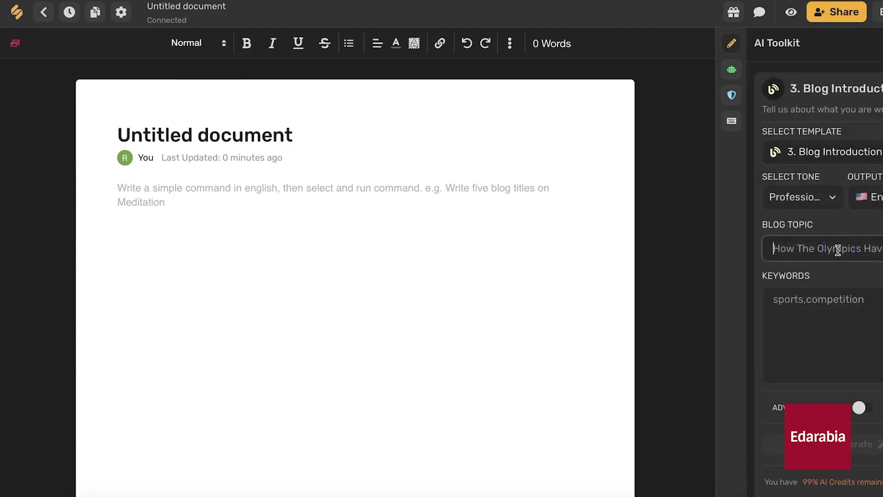
{"action": "type", "text": "SEO results for small buHow to improve SEO resocial media, instagram, business growth"}
{"action": "scroll", "coordinate": [824, 299], "scroll_direction": "down", "scroll_amount": 2}
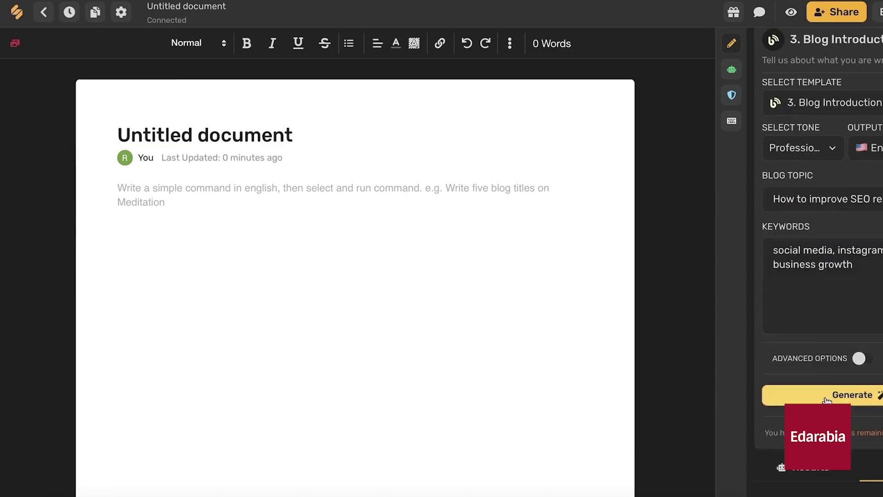
{"action": "left_click", "coordinate": [833, 396]}
{"action": "scroll", "coordinate": [782, 398], "scroll_direction": "down", "scroll_amount": 10}
{"action": "scroll", "coordinate": [860, 79], "scroll_direction": "up", "scroll_amount": 10}
{"action": "scroll", "coordinate": [755, 391], "scroll_direction": "down", "scroll_amount": 3}
{"action": "scroll", "coordinate": [847, 290], "scroll_direction": "down", "scroll_amount": 5}
{"action": "left_click", "coordinate": [881, 165]}
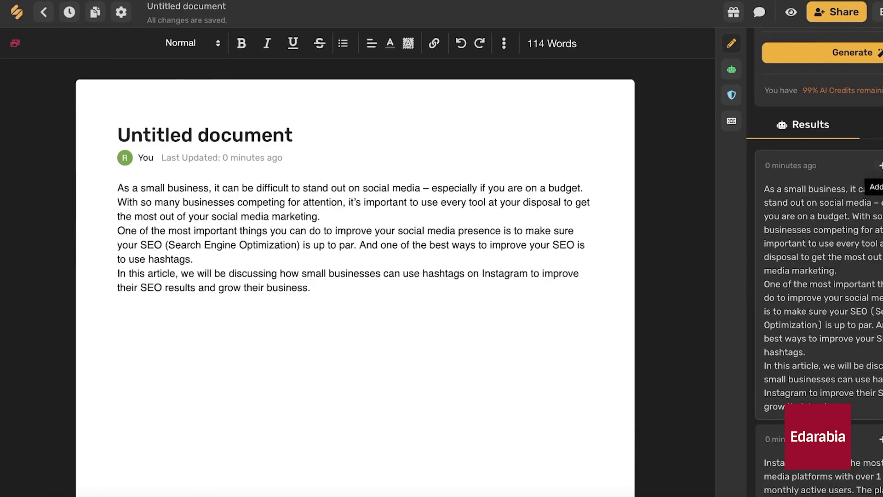
- Rename the document to 'SEO Hacks for Instagram Blog'
{"action": "left_click", "coordinate": [214, 140]}
{"action": "type", "text": "SEO Hacks for Instagram Blog"}
{"action": "key", "text": "Return"}
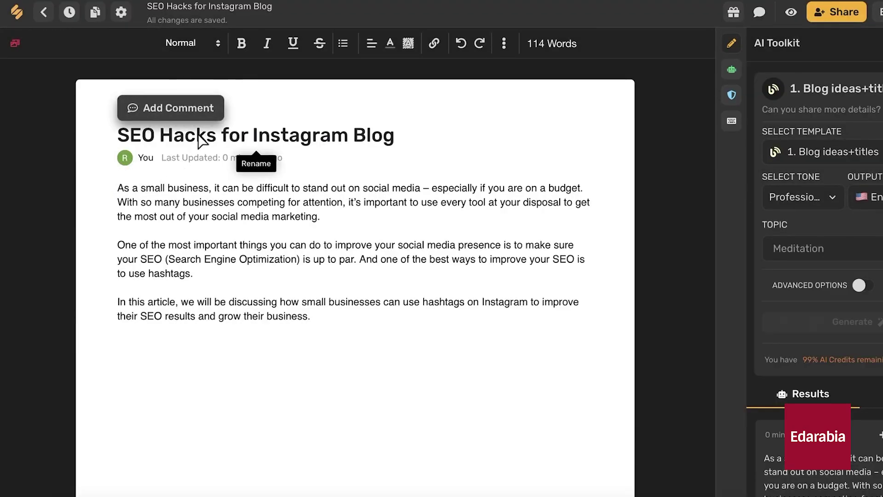
{"action": "left_click", "coordinate": [157, 110]}
{"action": "left_click", "coordinate": [793, 91]}
{"action": "type", "text": "@"}
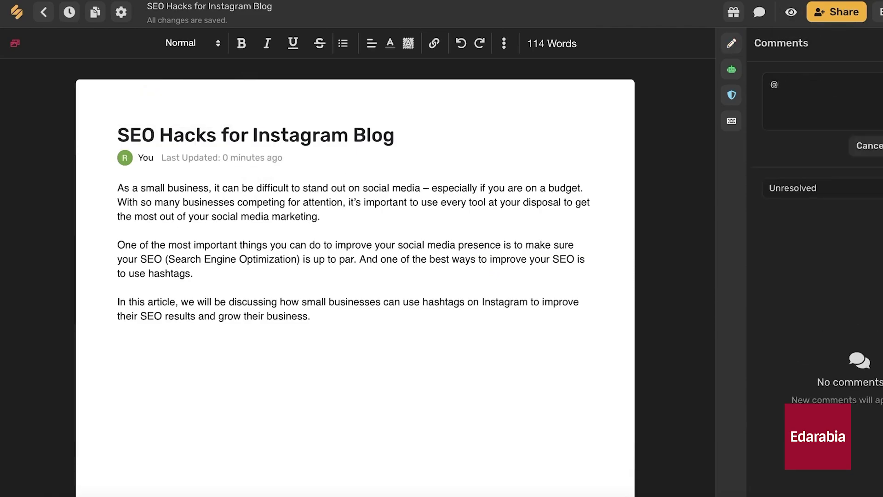
{"action": "type", "text": "Lai"}
{"action": "key", "text": "Return"}
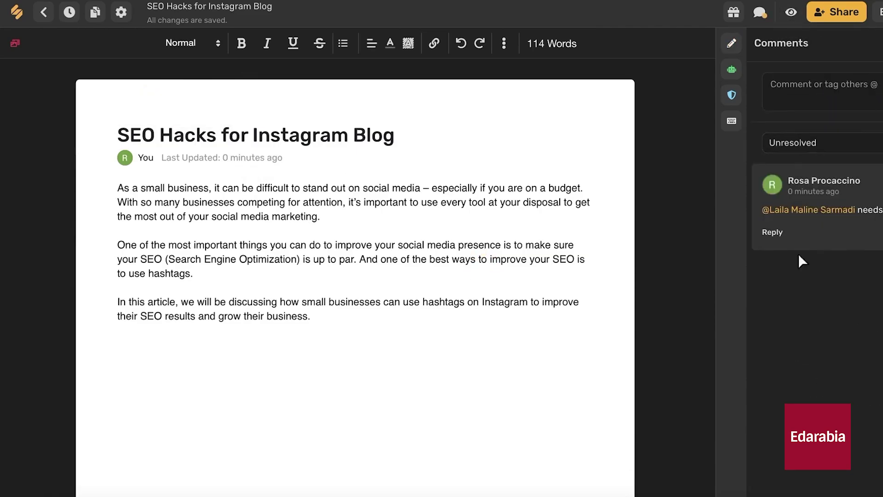
{"action": "left_click", "coordinate": [830, 142]}
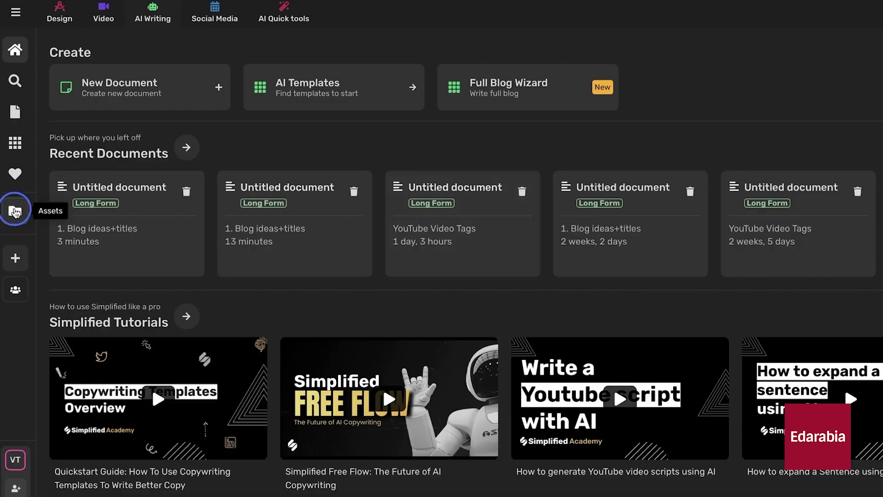
{"action": "left_click", "coordinate": [15, 210]}
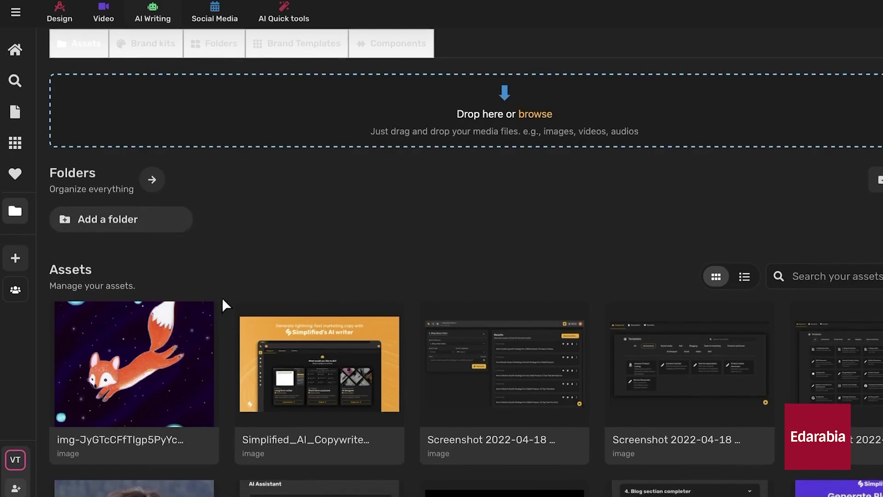
{"action": "scroll", "coordinate": [222, 297], "scroll_direction": "down", "scroll_amount": 2}
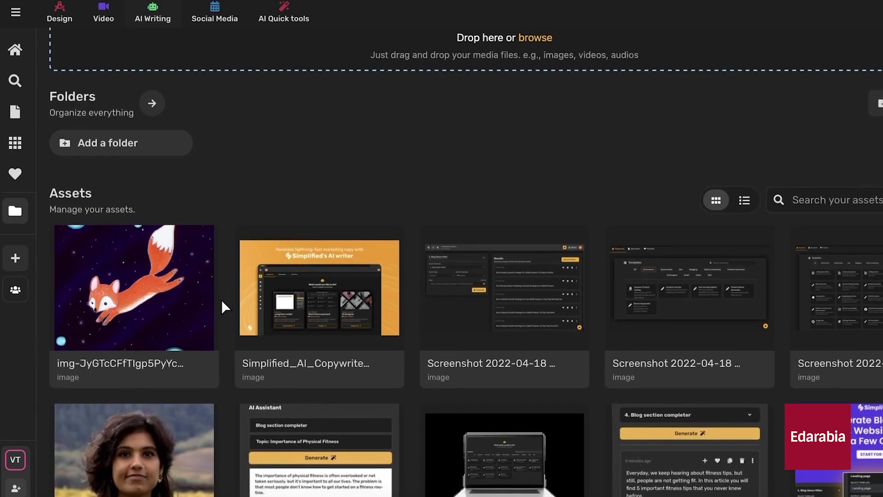
{"action": "scroll", "coordinate": [329, 186], "scroll_direction": "up", "scroll_amount": 2}
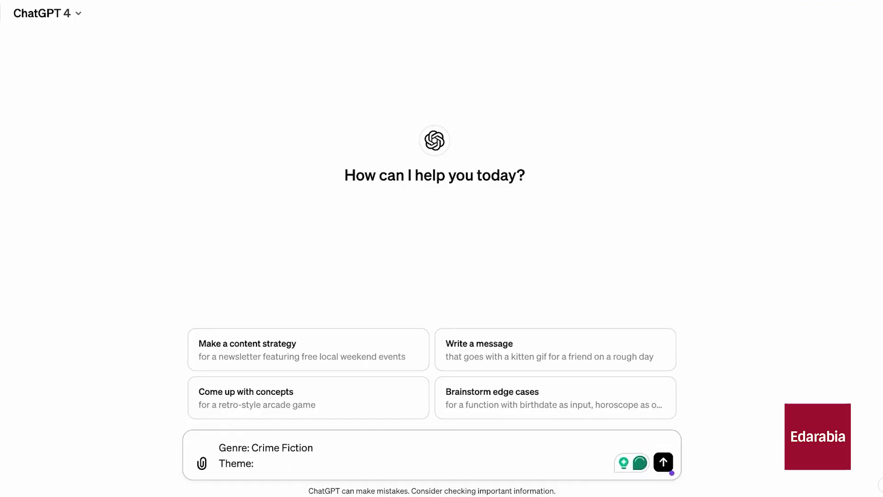
- Write the Crime Fiction heist prompt with Free Will theme and Dream Hoppers concept, asking for five ideas
{"action": "type", "text": "Free Will"}
{"action": "key", "text": "shift+Return"}
{"action": "type", "text": "Sub"}
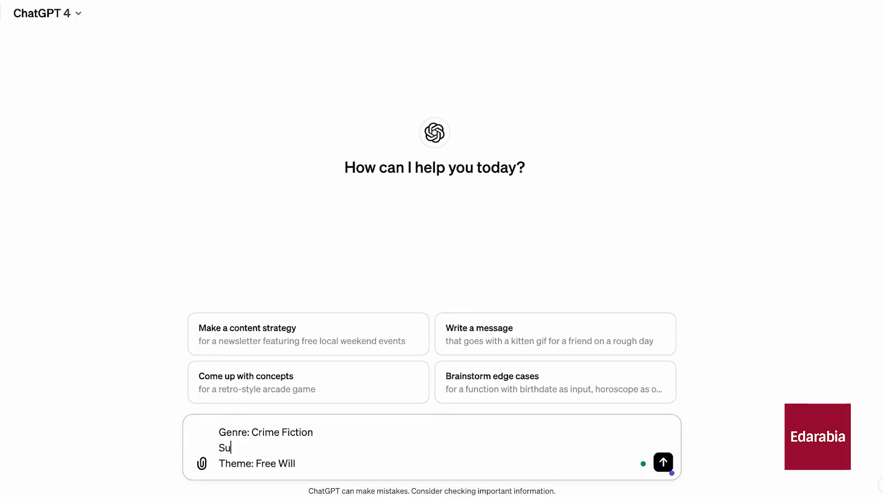
{"action": "type", "text": "-Genre: Heist"}
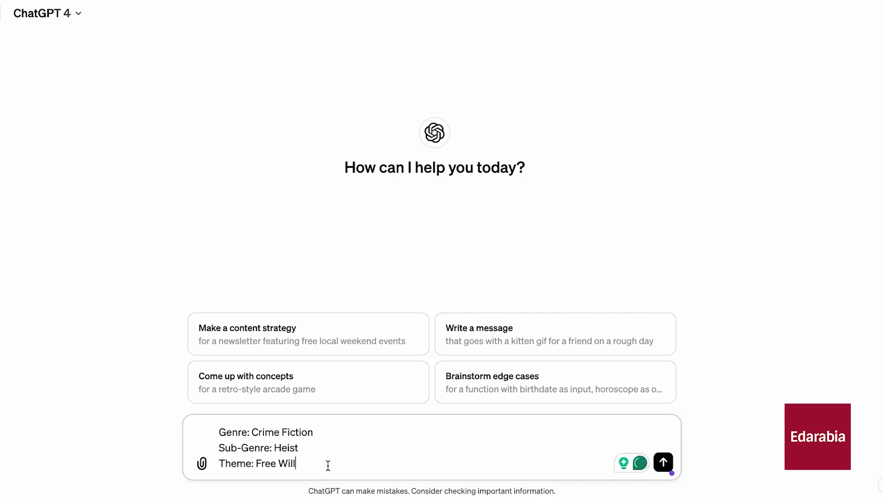
{"action": "key", "text": "shift+Return"}
{"action": "type", "text": "Concept:"}
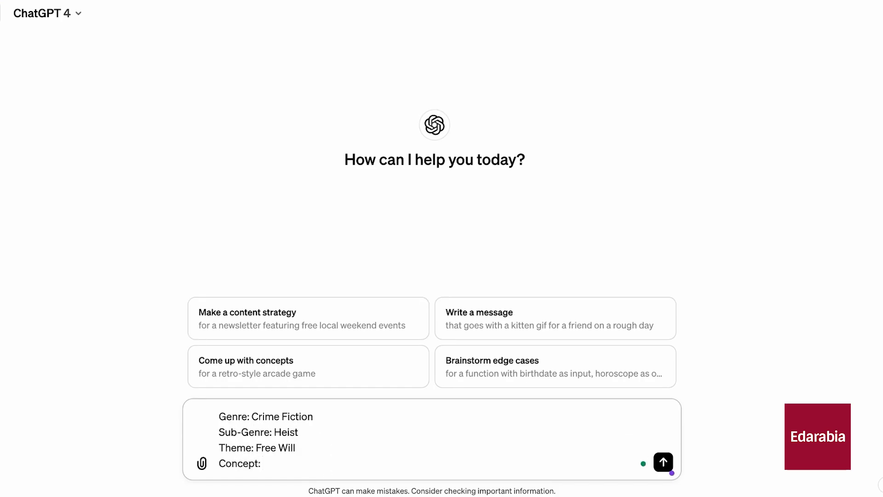
{"action": "type", "text": "Dr"}
{"action": "type", "text": "Gen"}
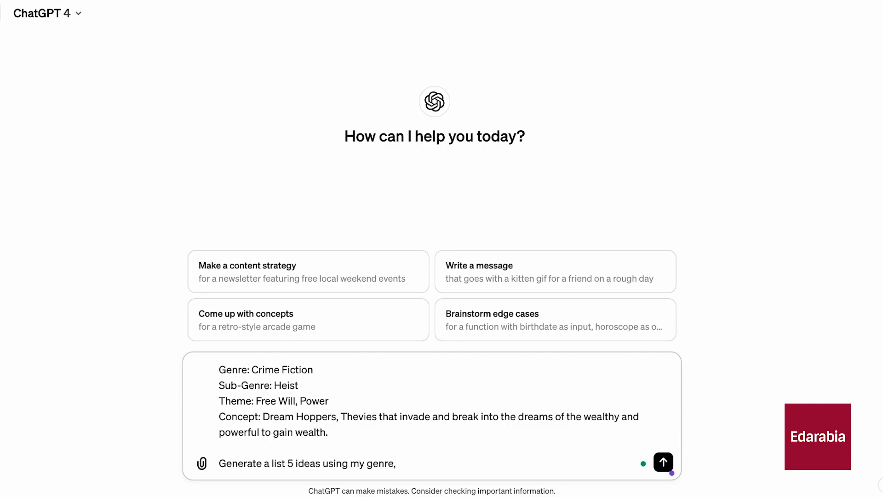
{"action": "type", "text": "su"}
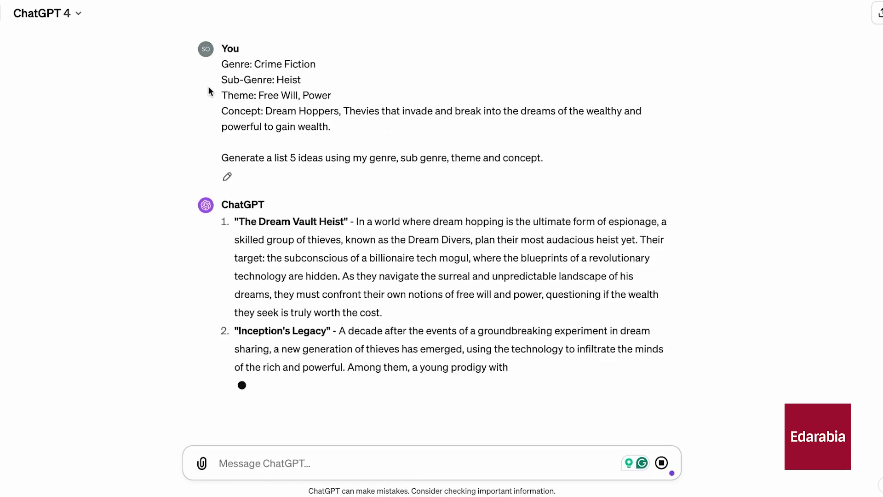
{"action": "type", "text": "rs. Codex."}
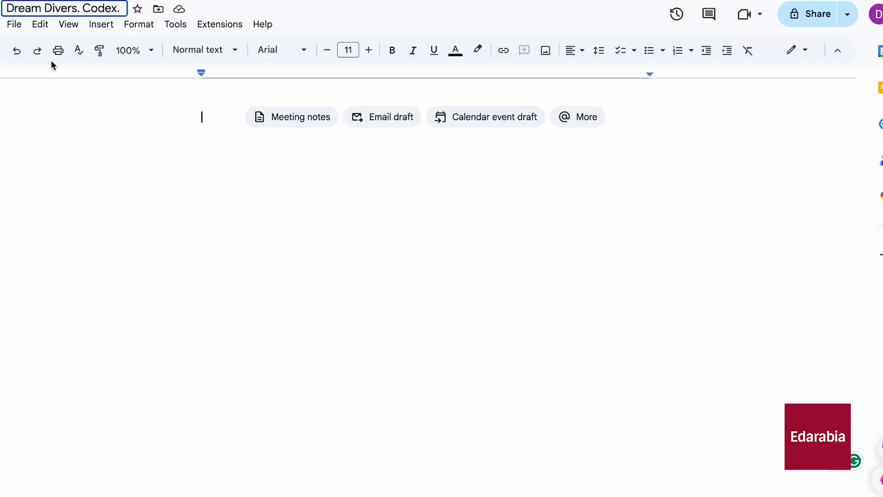
- Retitle the document 'Dream Divers Codex' and paste in The Dream Vault Heist idea
{"action": "key", "text": "BackSpace"}
{"action": "key", "text": "BackSpace"}
{"action": "key", "text": "Return"}
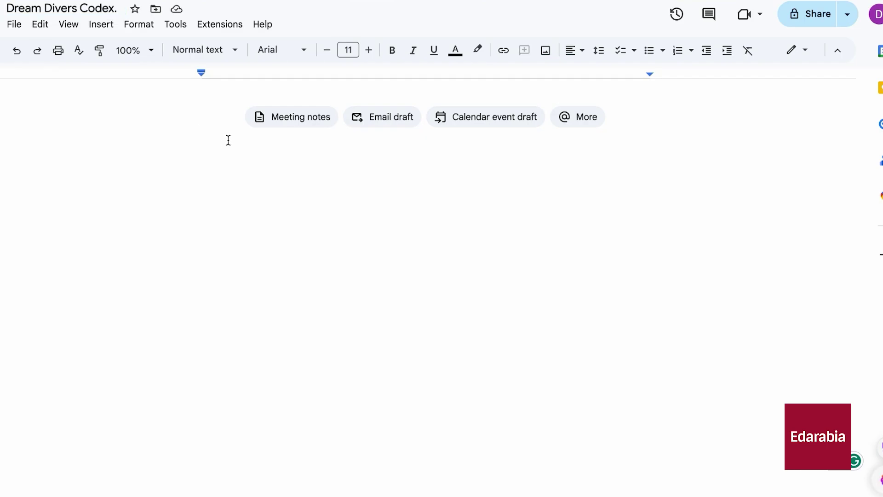
{"action": "type", "text": "\"The Dream Vault Heist\" - In a world where dream hopping is the ultimate form of espionage, a skilled group of thieves, known as the Dream Divers, plan their most audacious heist yet. Their target: the subconscious of a billionaire tech mogul, where the blueprints of a revolutionary technology are hidden. As they navigate the surreal and unpredictable landscape of his dreams, they must confront their own notions of free will and power, questioning if the wealth they seek is truly worth the cost."}
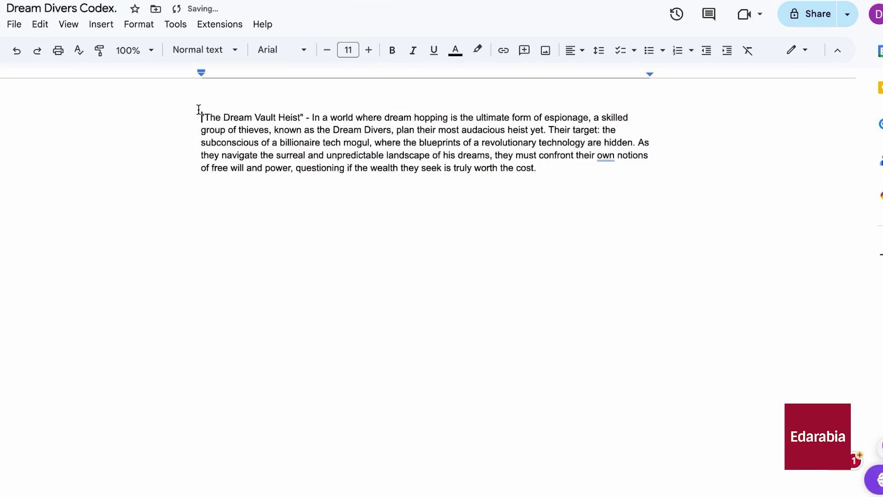
- Label the pasted paragraph 'Story Idea:' and scroll down the document
{"action": "left_click", "coordinate": [199, 109]}
{"action": "type", "text": "Story IOd"}
{"action": "key", "text": "BackSpace"}
{"action": "key", "text": "BackSpace"}
{"action": "type", "text": "dea: "}
{"action": "type", "text": "s"}
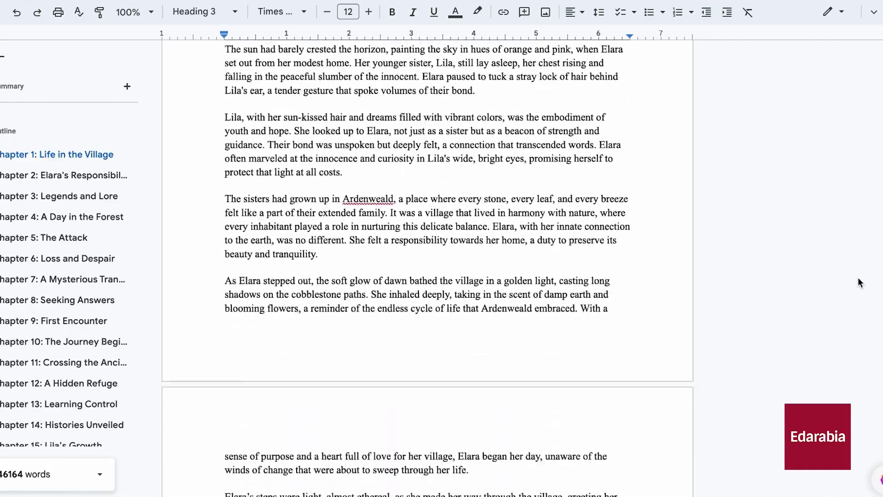
{"action": "scroll", "coordinate": [858, 277], "scroll_direction": "down", "scroll_amount": 5}
{"action": "scroll", "coordinate": [858, 277], "scroll_direction": "down", "scroll_amount": 5}
{"action": "scroll", "coordinate": [858, 277], "scroll_direction": "down", "scroll_amount": 5}
{"action": "scroll", "coordinate": [858, 277], "scroll_direction": "down", "scroll_amount": 5}
{"action": "scroll", "coordinate": [858, 277], "scroll_direction": "down", "scroll_amount": 5}
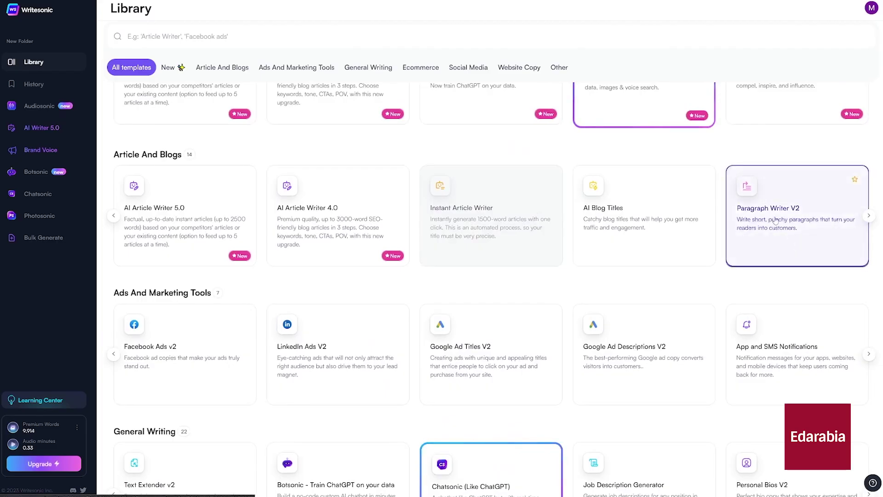
- In Paragraph Writer V2, enter the healthy-eating topic and choose the Engaging tone
{"action": "left_click", "coordinate": [773, 211]}
{"action": "left_click", "coordinate": [263, 220]}
{"action": "type", "text": "How"}
{"action": "left_click", "coordinate": [513, 279]}
{"action": "scroll", "coordinate": [115, 398], "scroll_direction": "down", "scroll_amount": 2}
{"action": "left_click", "coordinate": [69, 447]}
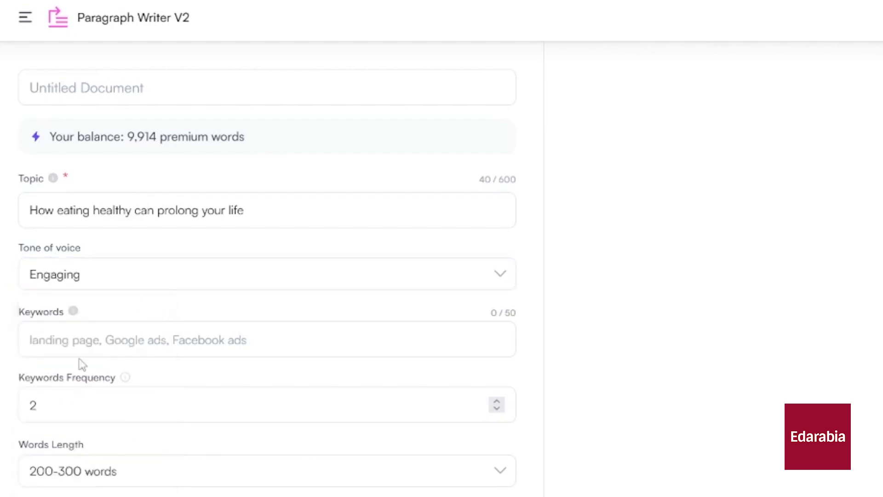
{"action": "scroll", "coordinate": [167, 277], "scroll_direction": "down", "scroll_amount": 2}
- Set the paragraph length to 100-200 words
{"action": "left_click", "coordinate": [166, 226]}
{"action": "left_click_drag", "start_coordinate": [25, 271], "coordinate": [115, 277]}
{"action": "left_click", "coordinate": [191, 271]}
{"action": "left_click", "coordinate": [501, 363]}
{"action": "scroll", "coordinate": [503, 259], "scroll_direction": "down", "scroll_amount": 2}
{"action": "left_click", "coordinate": [74, 316]}
{"action": "scroll", "coordinate": [140, 293], "scroll_direction": "down", "scroll_amount": 2}
- Keep English and Premium quality, try the Google data option, and generate the paragraph
{"action": "left_click", "coordinate": [502, 215]}
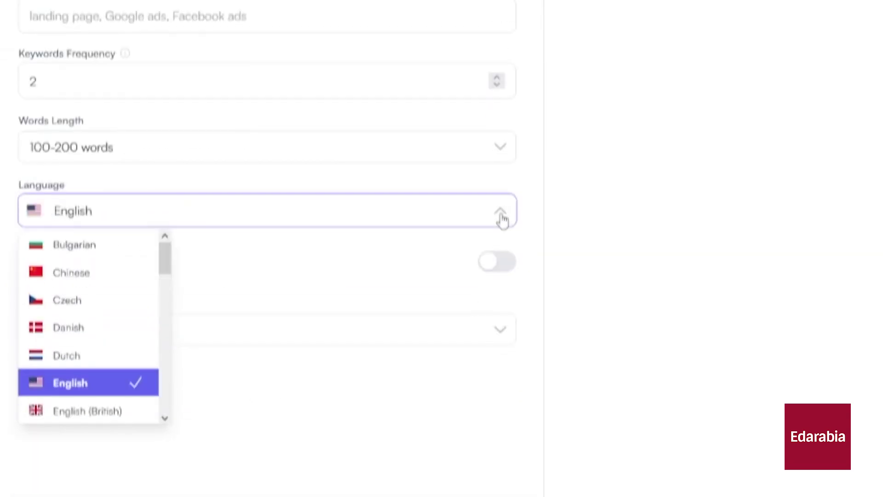
{"action": "scroll", "coordinate": [104, 310], "scroll_direction": "down", "scroll_amount": 5}
{"action": "scroll", "coordinate": [115, 366], "scroll_direction": "down", "scroll_amount": 3}
{"action": "scroll", "coordinate": [112, 360], "scroll_direction": "up", "scroll_amount": 10}
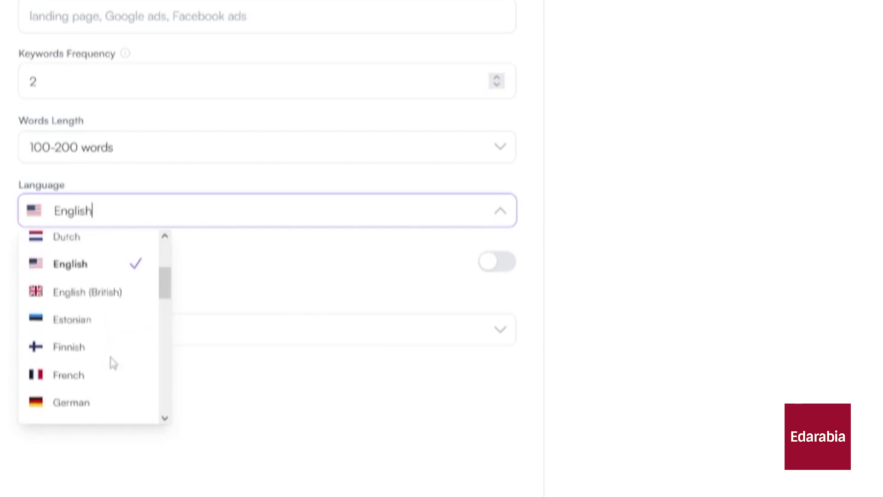
{"action": "scroll", "coordinate": [112, 361], "scroll_direction": "up", "scroll_amount": 3}
{"action": "left_click", "coordinate": [562, 219]}
{"action": "left_click", "coordinate": [155, 266]}
{"action": "left_click", "coordinate": [498, 334]}
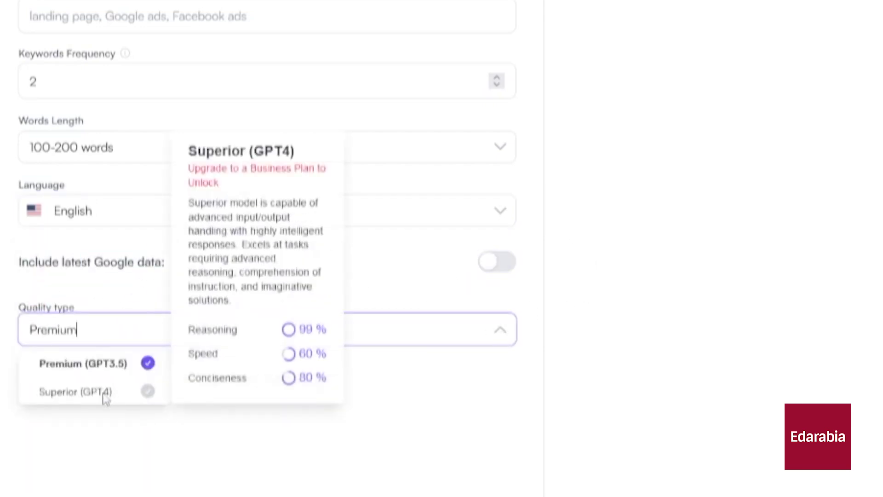
{"action": "left_click", "coordinate": [138, 363]}
{"action": "scroll", "coordinate": [253, 428], "scroll_direction": "down", "scroll_amount": 5}
{"action": "left_click", "coordinate": [332, 474]}
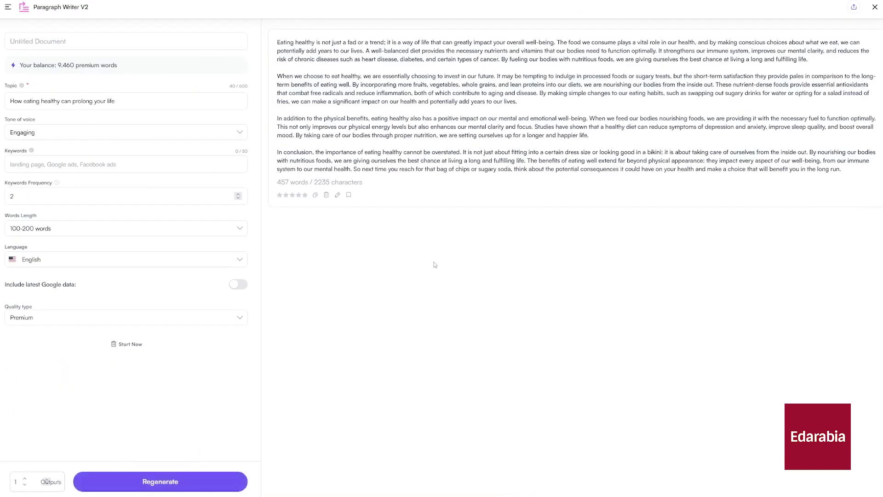
{"action": "left_click", "coordinate": [8, 7]}
- In AI Article Writer 4.0, enter 'Eating healthy prolongs your life' with nutrition keywords and generate title ideas
{"action": "left_click", "coordinate": [55, 178]}
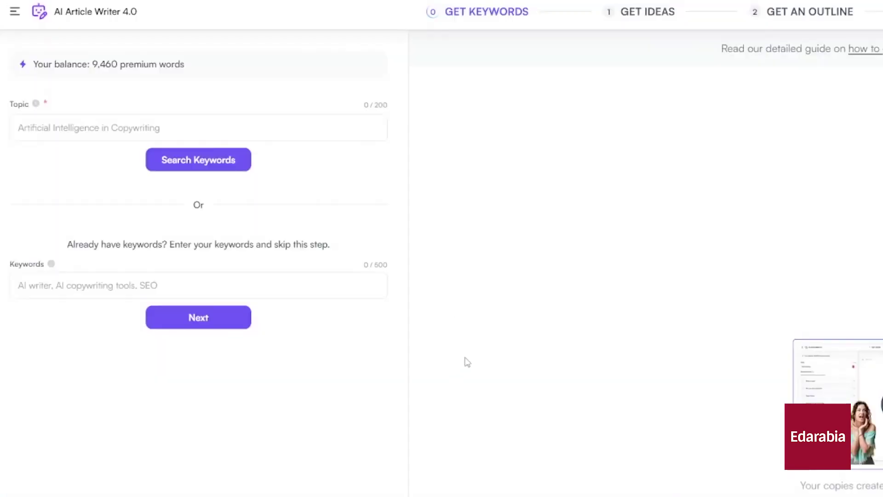
{"action": "left_click", "coordinate": [152, 132]}
{"action": "type", "text": "Eating healthy prolongs your life"}
{"action": "left_click", "coordinate": [109, 289]}
{"action": "type", "text": "Diet, healthy, lifestyle, nuti"}
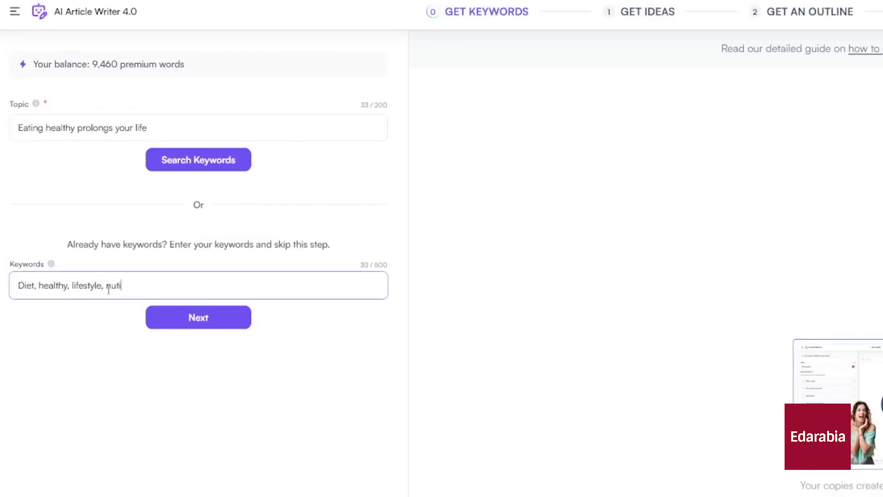
{"action": "type", "text": "tion"}
{"action": "left_click", "coordinate": [200, 320]}
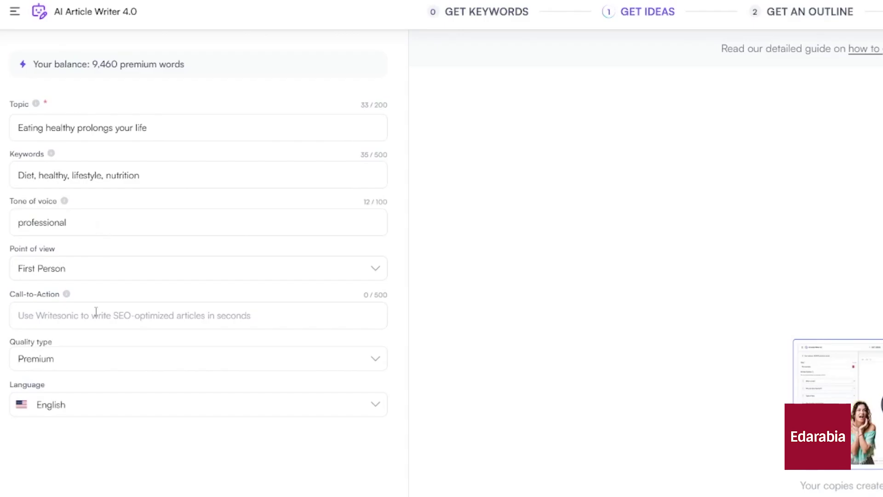
{"action": "left_click", "coordinate": [153, 483]}
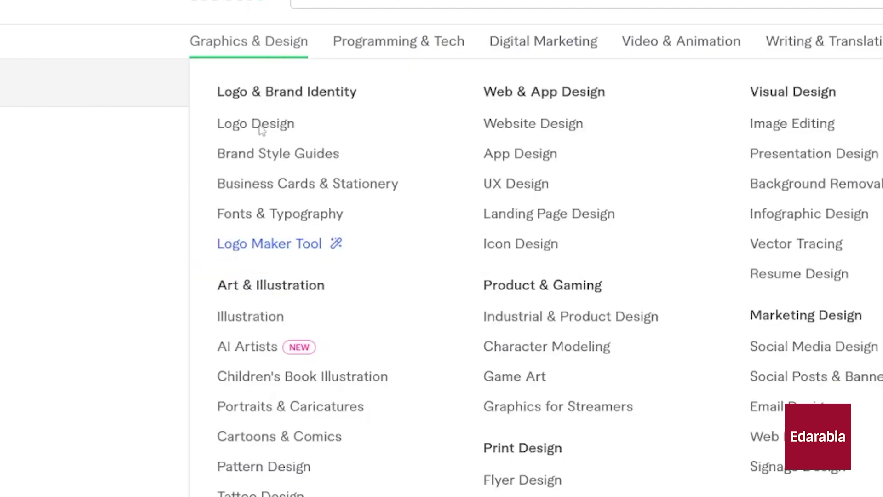
{"action": "left_click", "coordinate": [261, 125]}
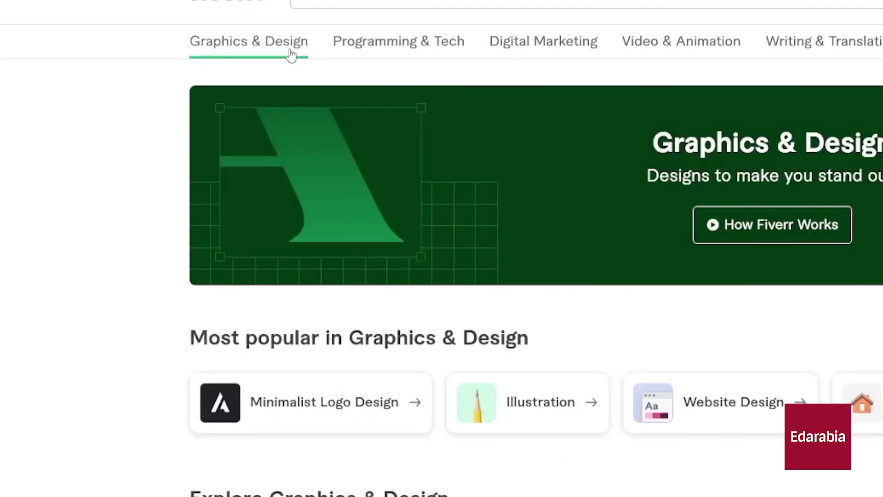
{"action": "left_click_drag", "start_coordinate": [184, 287], "coordinate": [368, 288]}
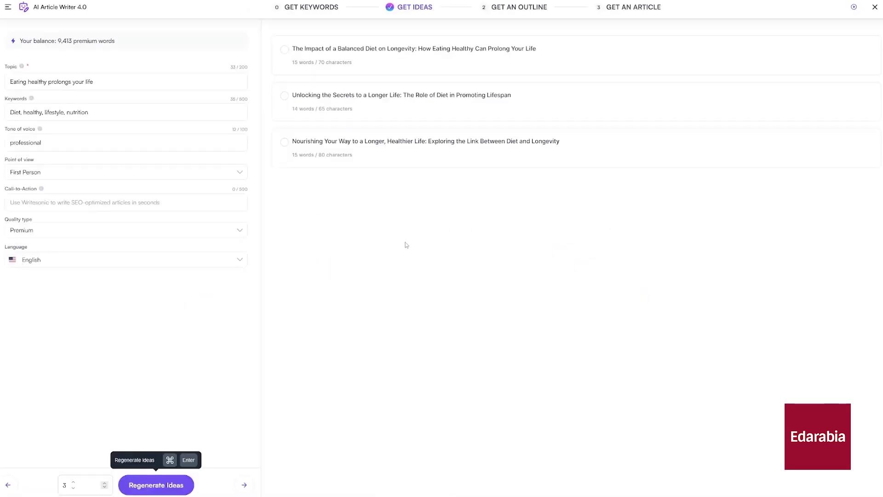
- Choose 'Unlocking the Secrets to a Longer Life' as the title and generate its ten-section outlines
{"action": "left_click", "coordinate": [345, 99]}
{"action": "left_click", "coordinate": [172, 480]}
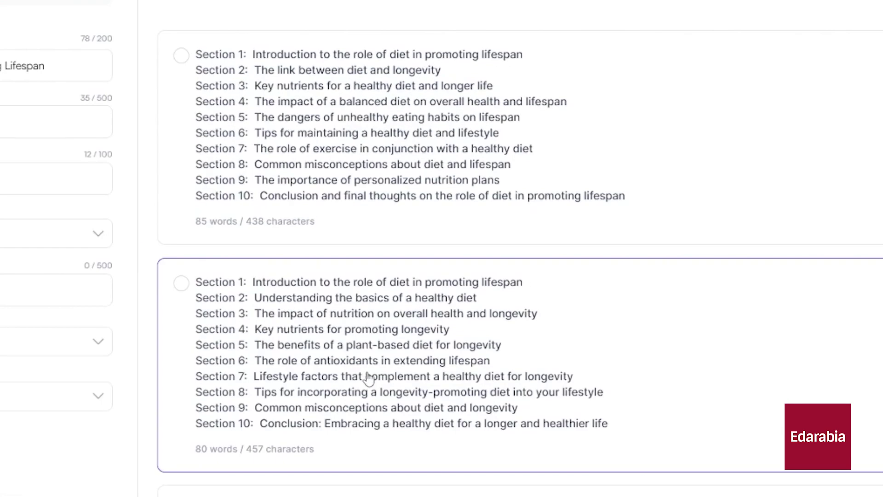